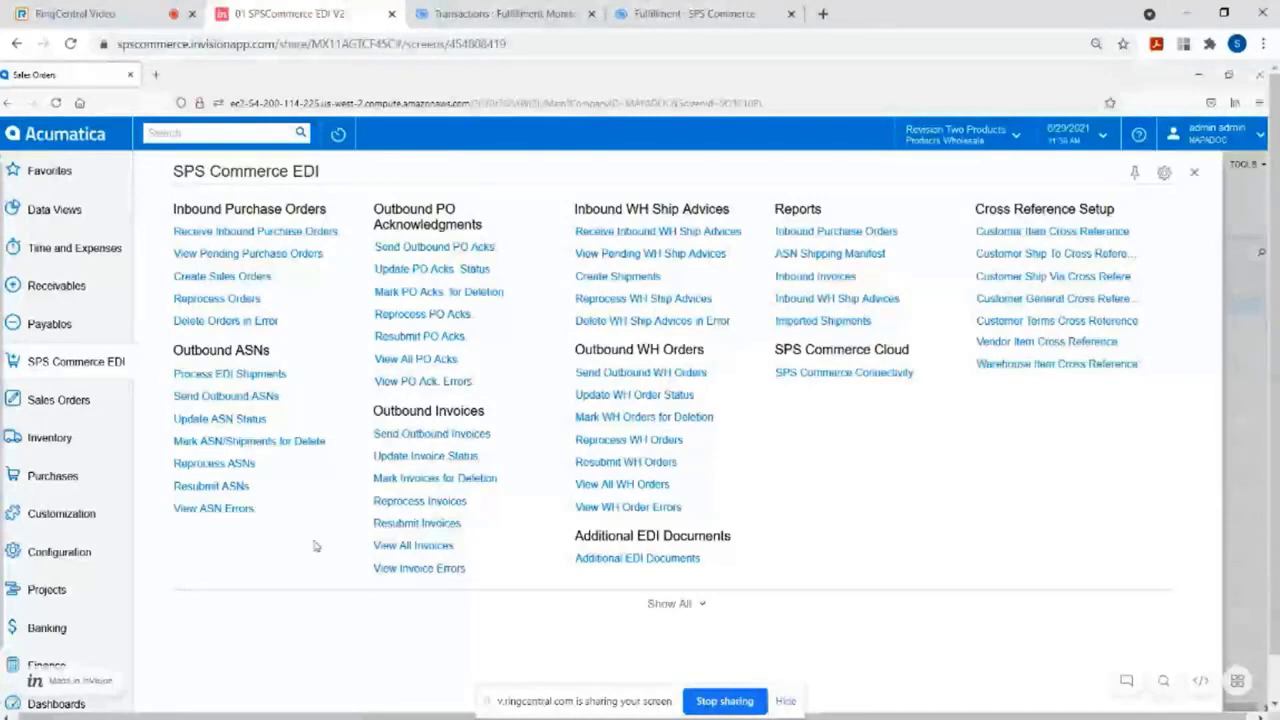
Open inbound warning PO 540777 to see its item price mismatch and duplicate PO warnings.
{"action": "left_click", "coordinate": [282, 232]}
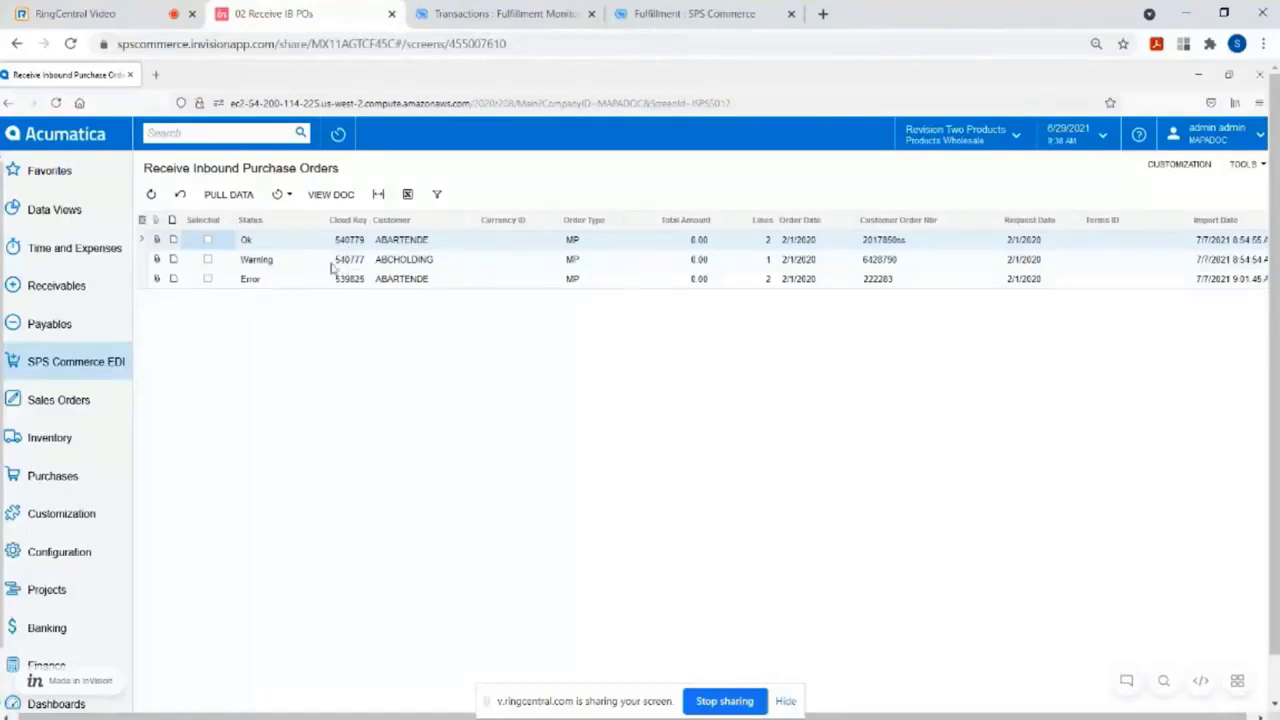
{"action": "left_click", "coordinate": [258, 264]}
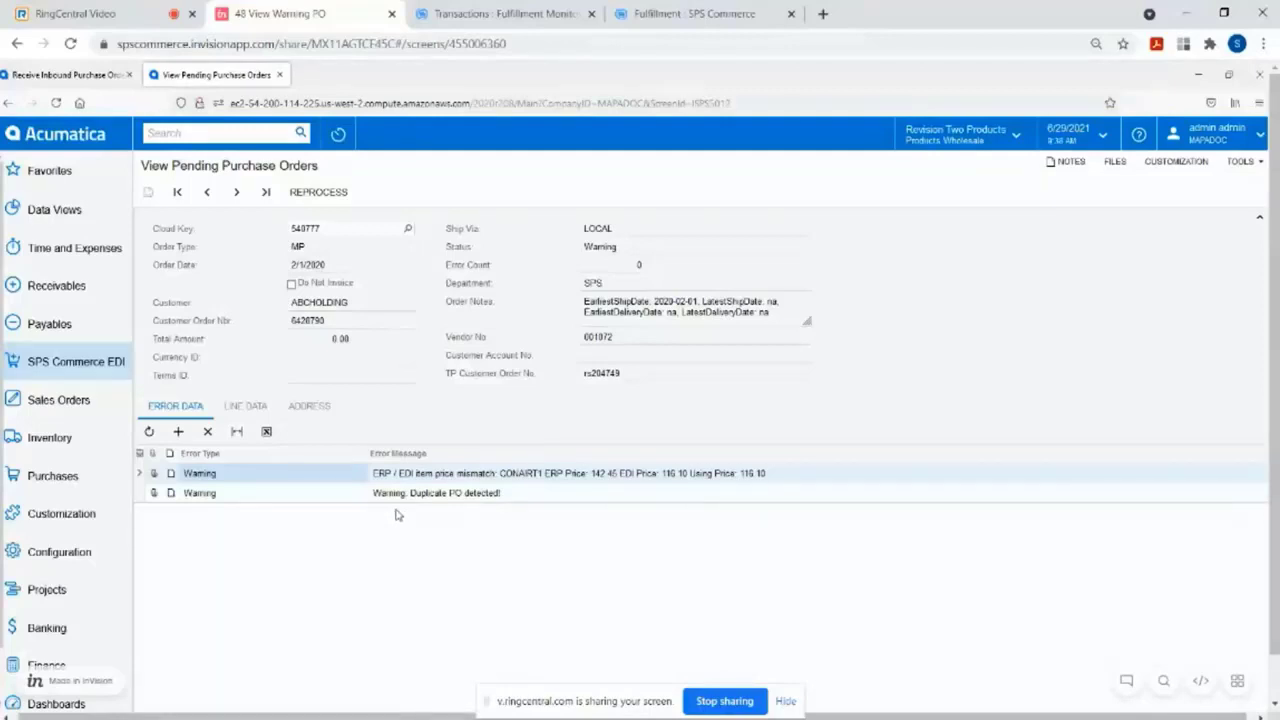
Review error PO 539825's four mapping failures, then return to the inbound purchase orders list.
{"action": "left_click", "coordinate": [88, 365]}
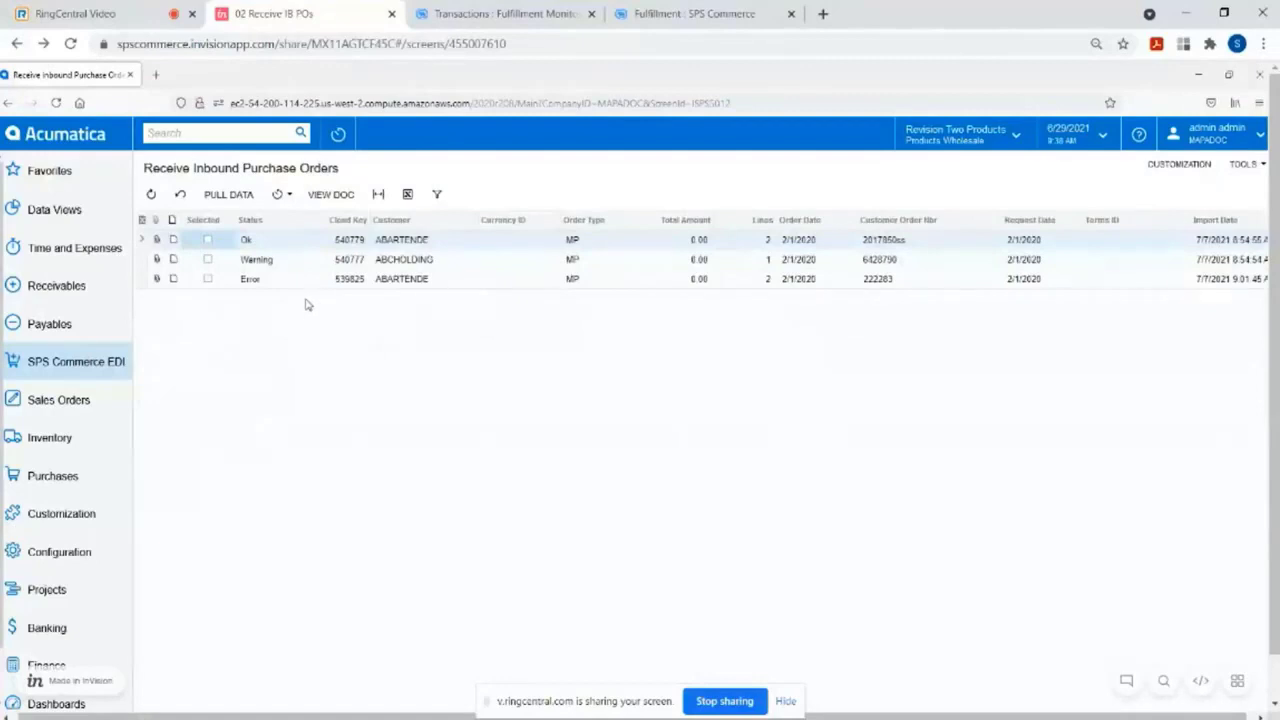
{"action": "left_click", "coordinate": [251, 281]}
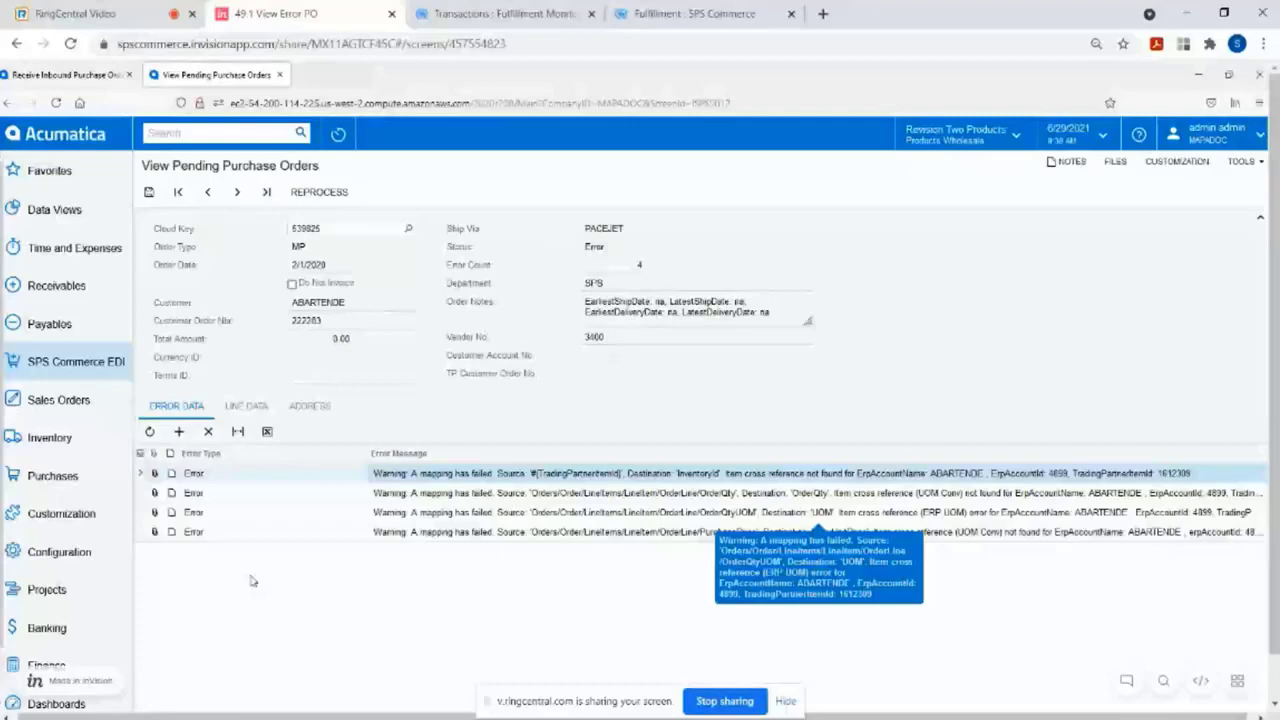
{"action": "left_click", "coordinate": [16, 44]}
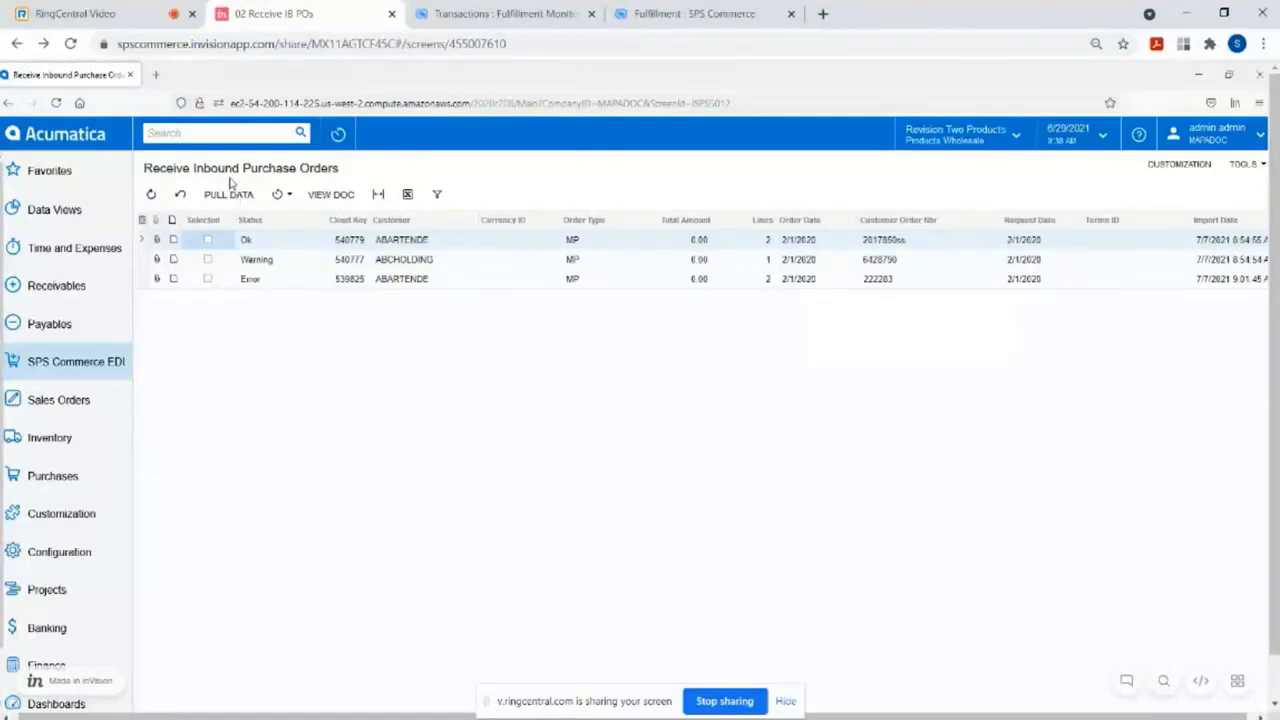
Review the Customer Item Cross Reference mappings, then go back to the SPS Commerce EDI menu.
{"action": "left_click", "coordinate": [76, 365]}
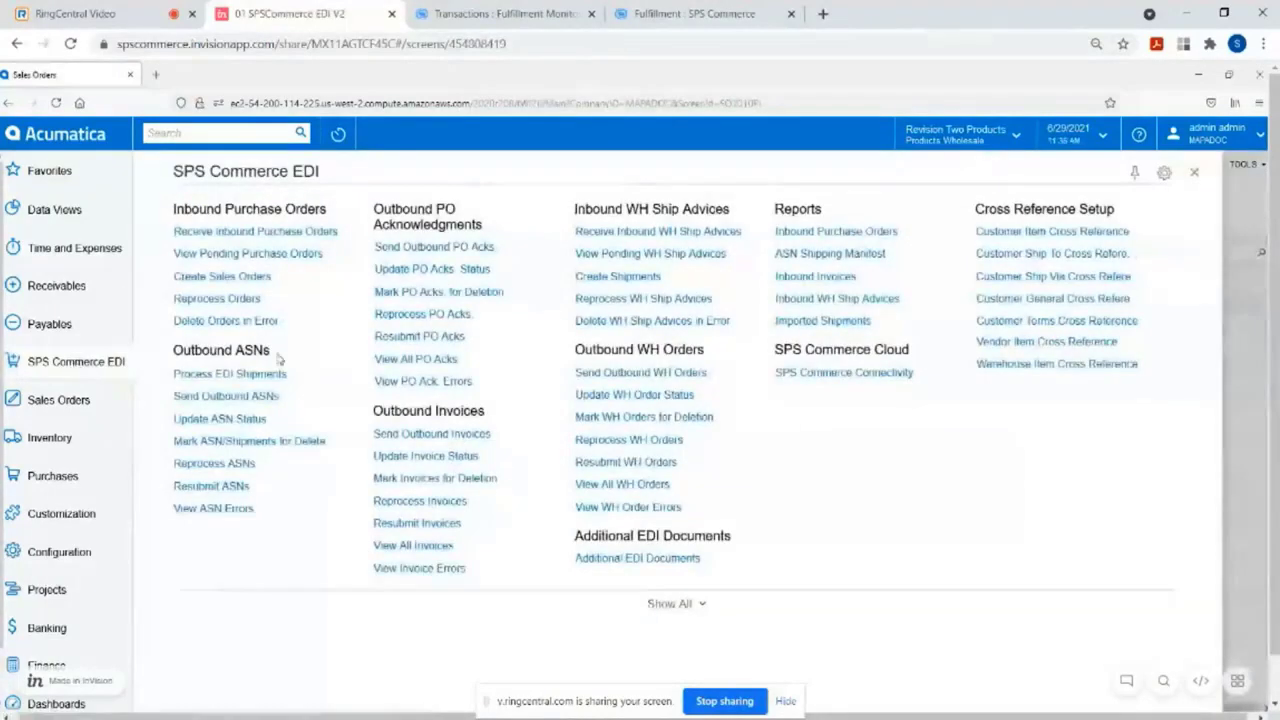
{"action": "left_click", "coordinate": [994, 233]}
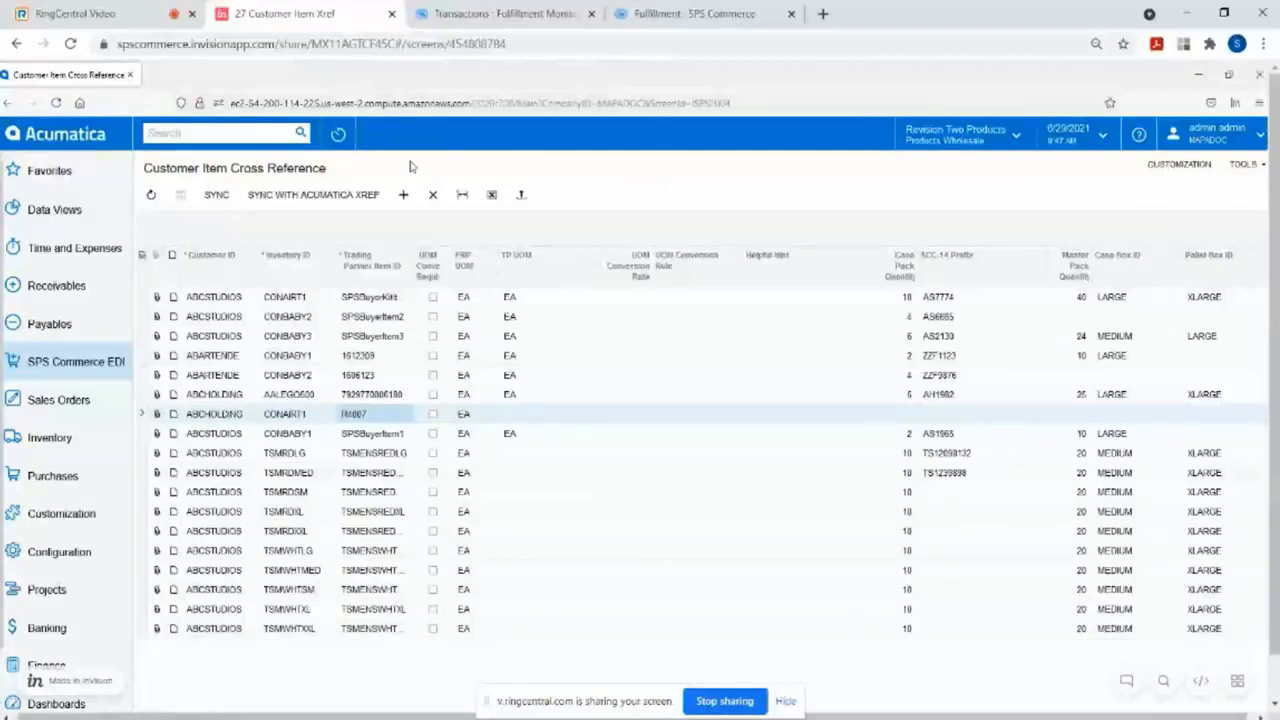
{"action": "left_click", "coordinate": [60, 368]}
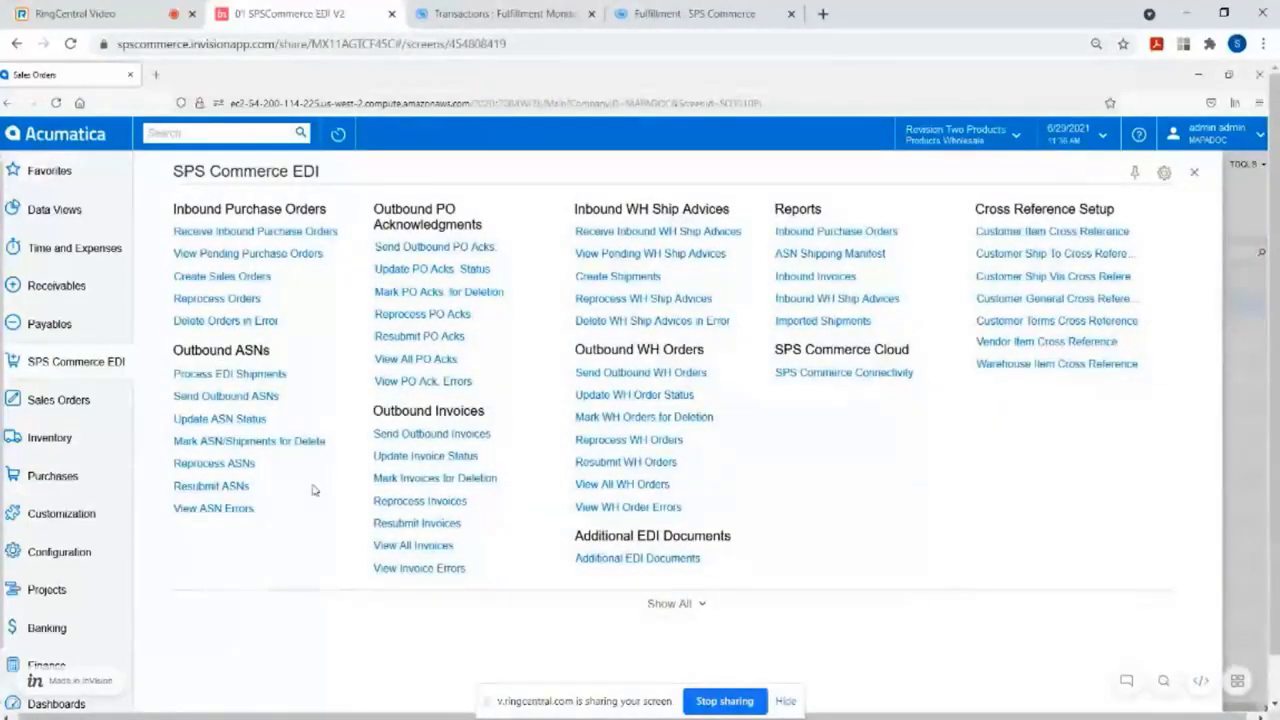
Open sales order SO005132 for ABC Holdings Inc from the EDI SOs list.
{"action": "left_click", "coordinate": [62, 402]}
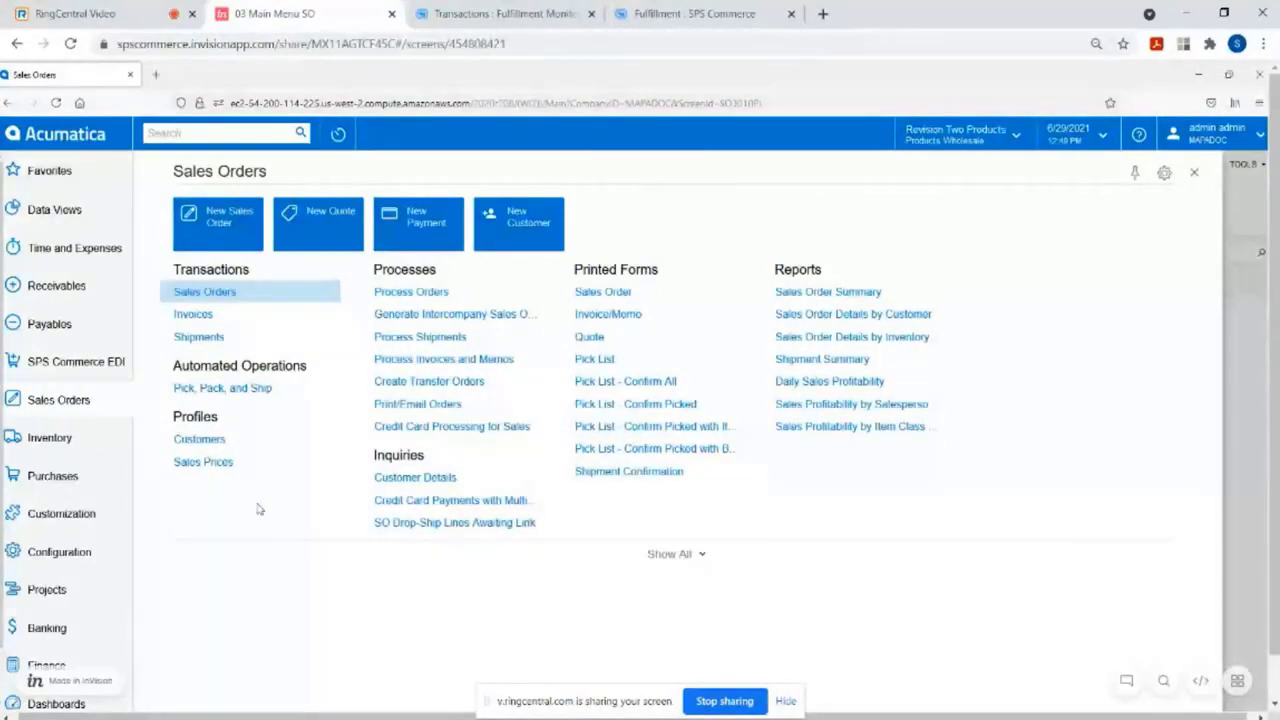
{"action": "left_click", "coordinate": [218, 297]}
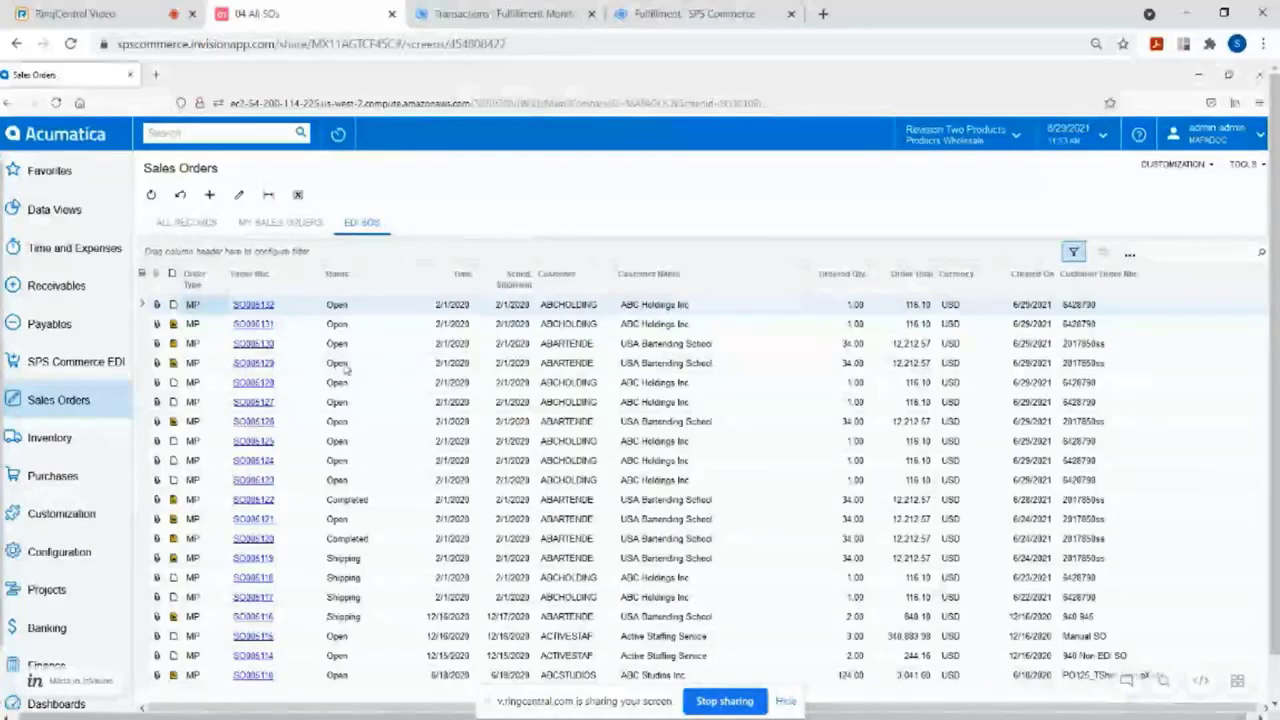
{"action": "left_click", "coordinate": [268, 306]}
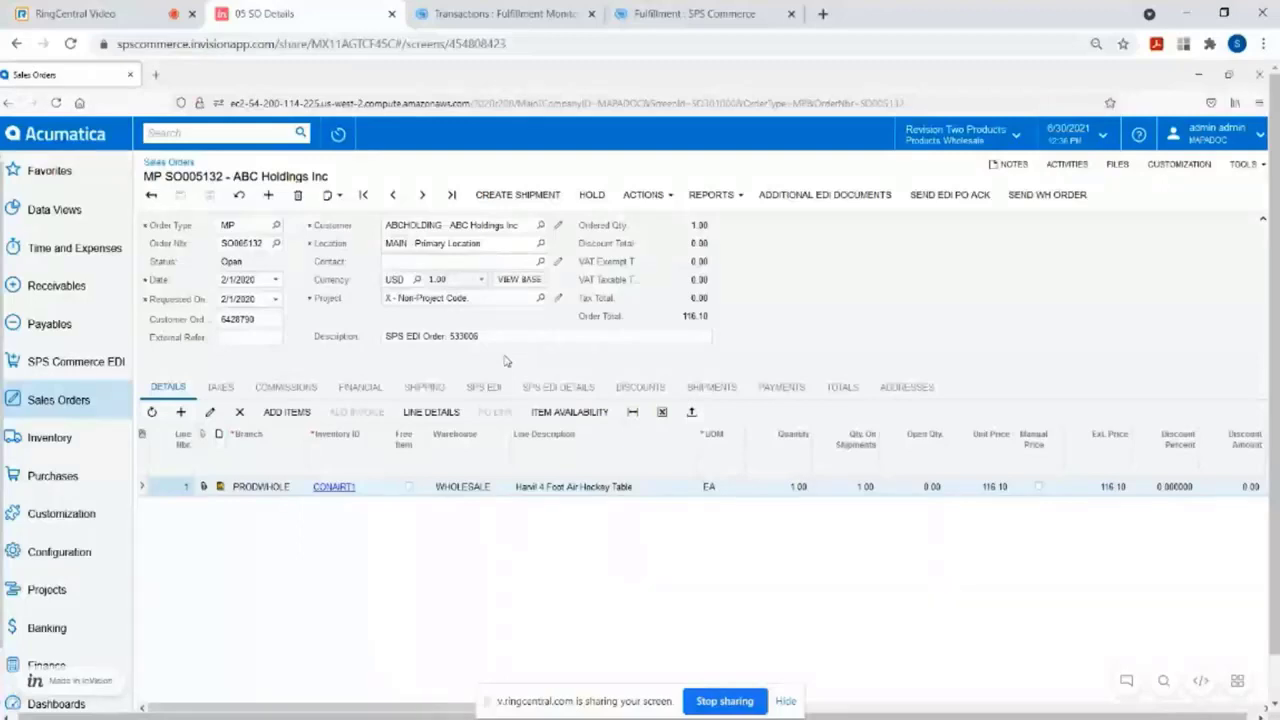
Show SO005132's SPS EDI Details, with the CONAIRT1 line acknowledged as AR-Item Accepted.
{"action": "left_click", "coordinate": [572, 388]}
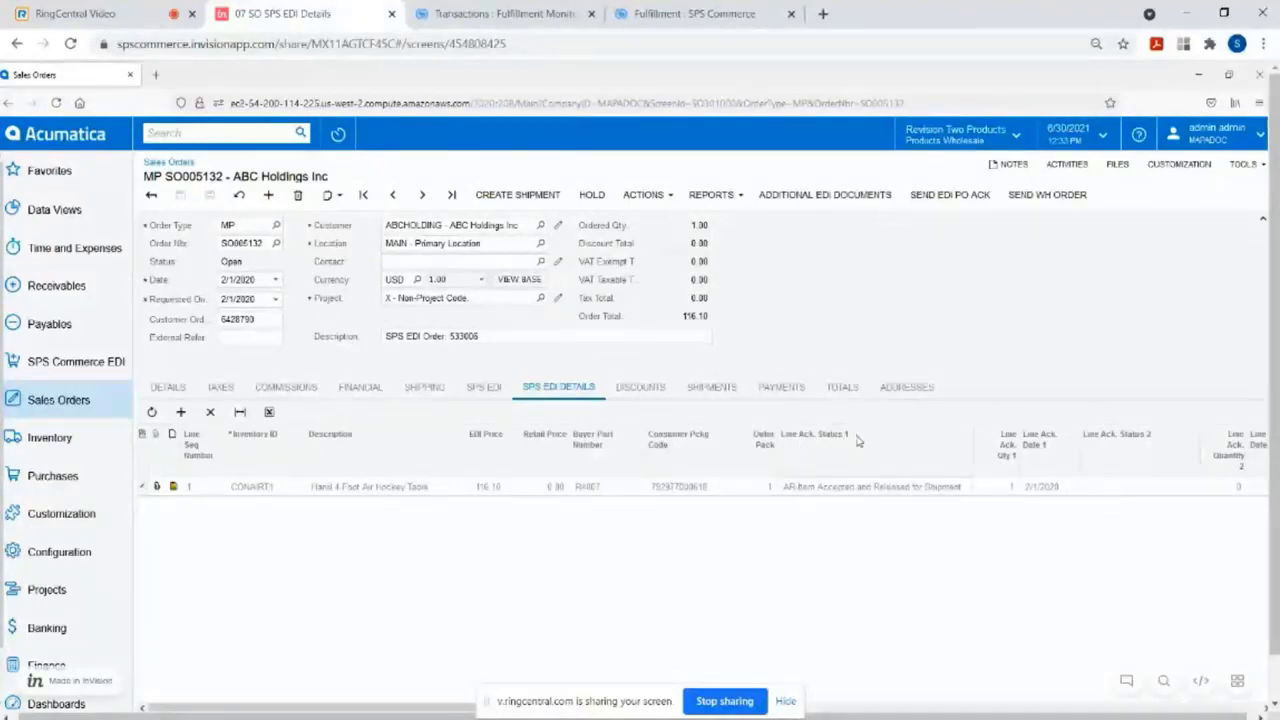
Keep Line Ack. Status 1 as AR and send the EDI PO acknowledgement for SO005132.
{"action": "left_click", "coordinate": [880, 488]}
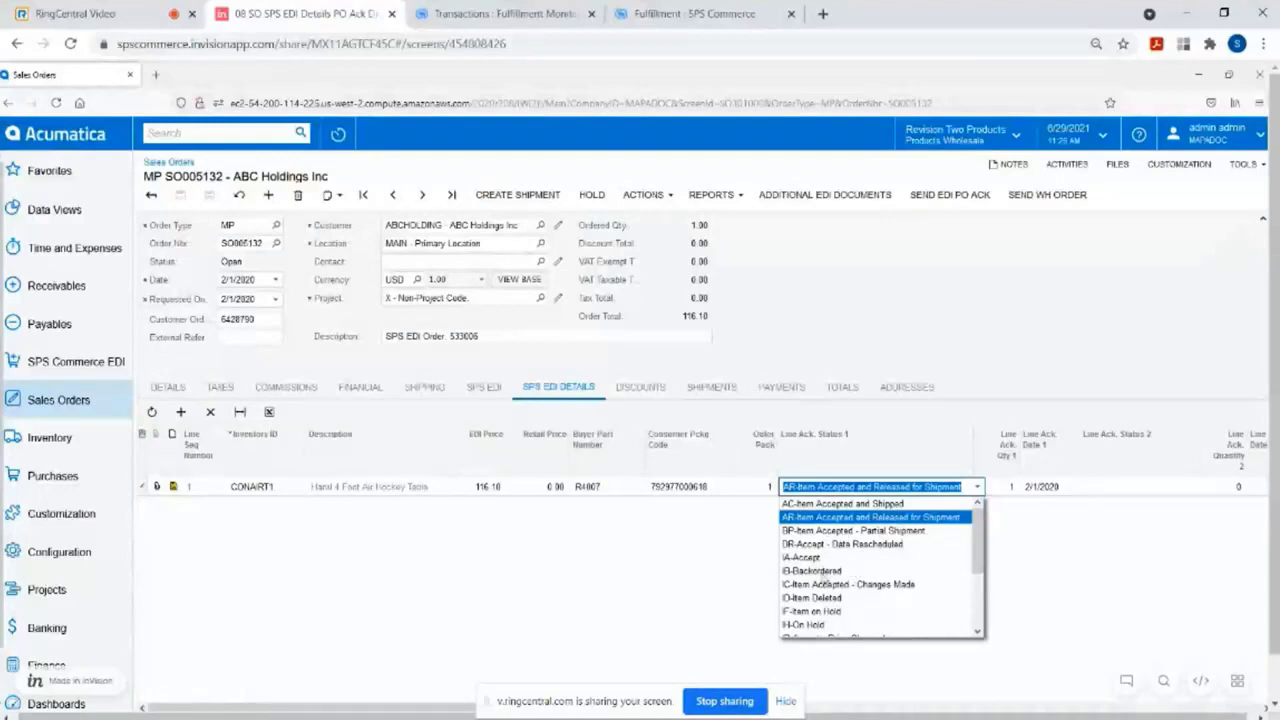
{"action": "left_click", "coordinate": [845, 518]}
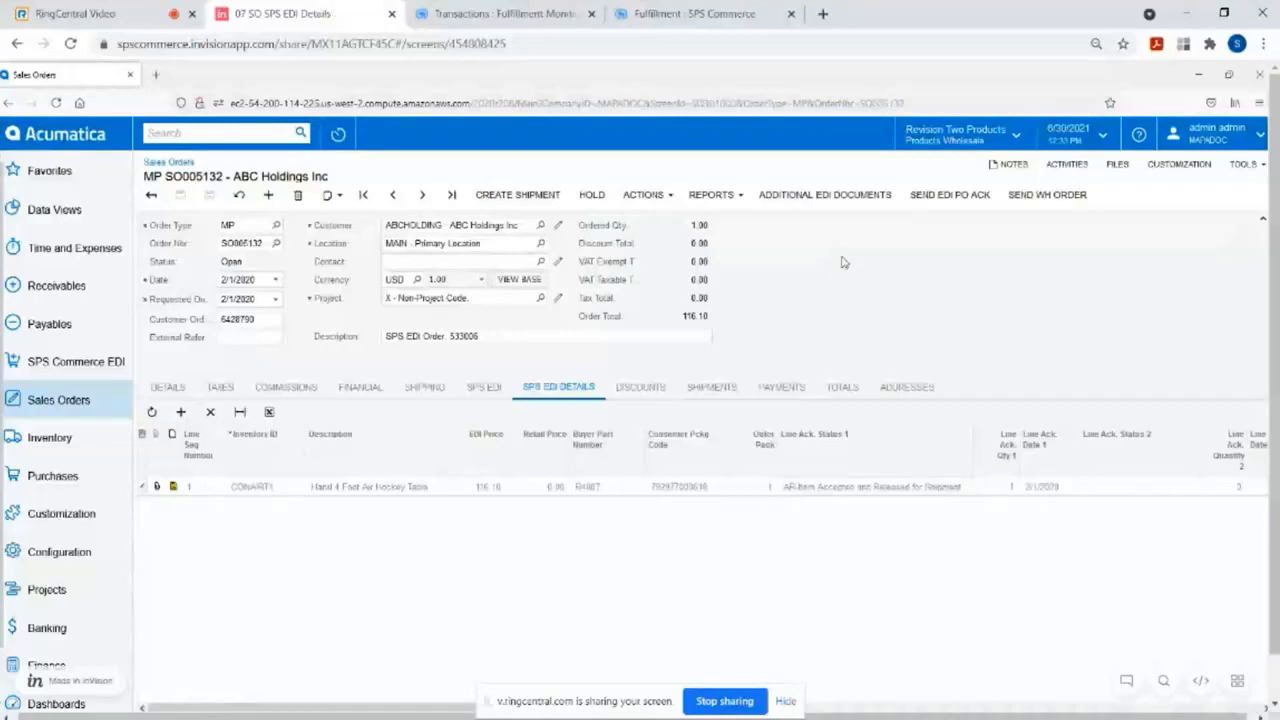
{"action": "left_click", "coordinate": [935, 195]}
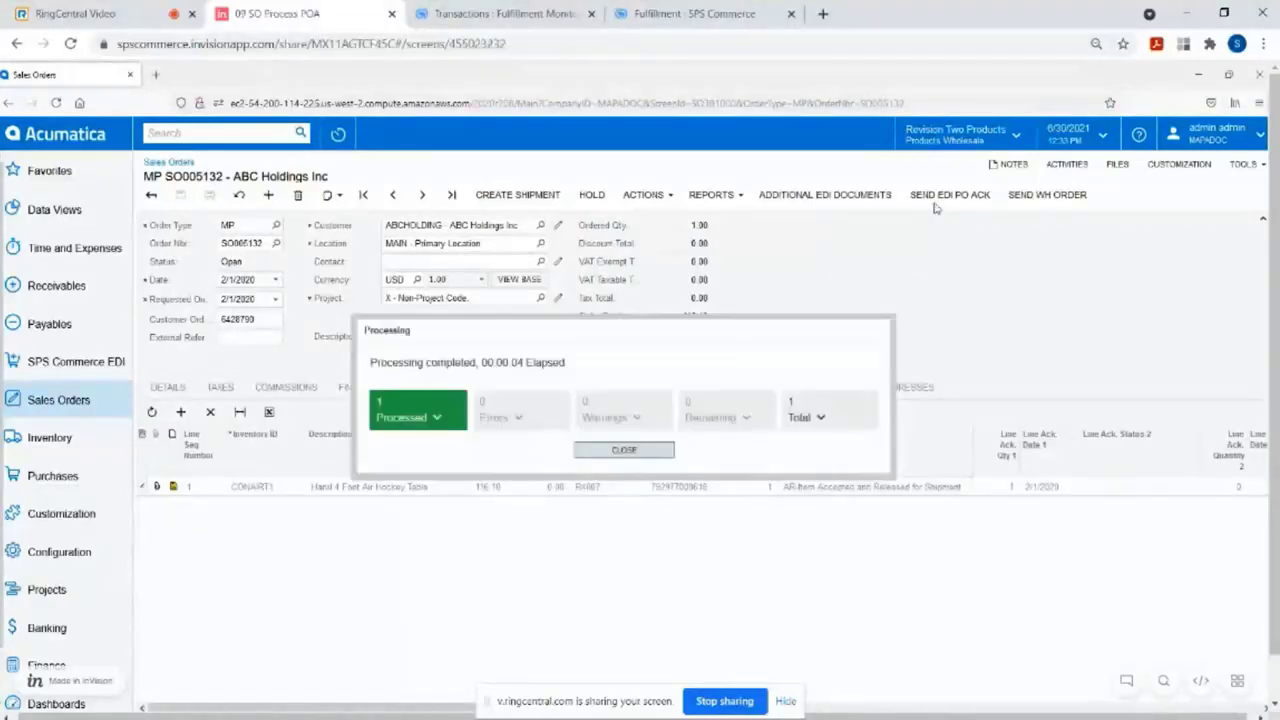
Create shipment 002680 from sales order SO005132, shipping 1 CONAIRT1.
{"action": "left_click", "coordinate": [580, 451]}
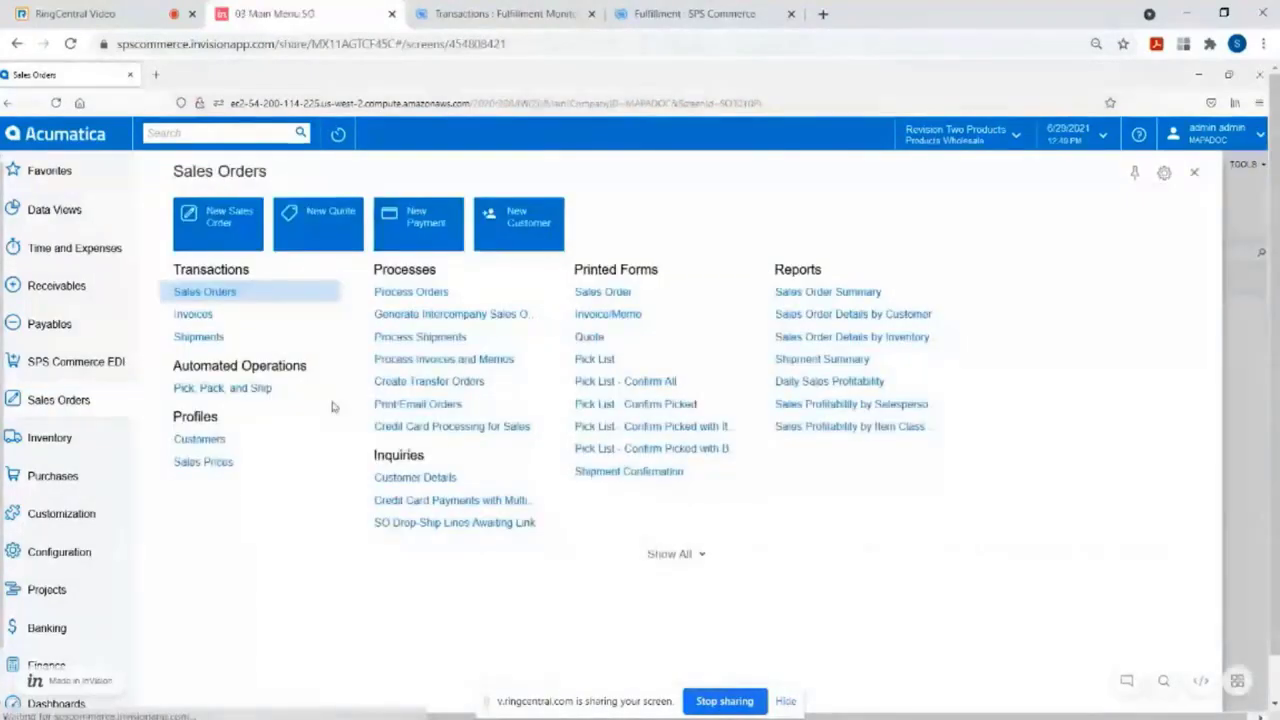
{"action": "left_click", "coordinate": [229, 299]}
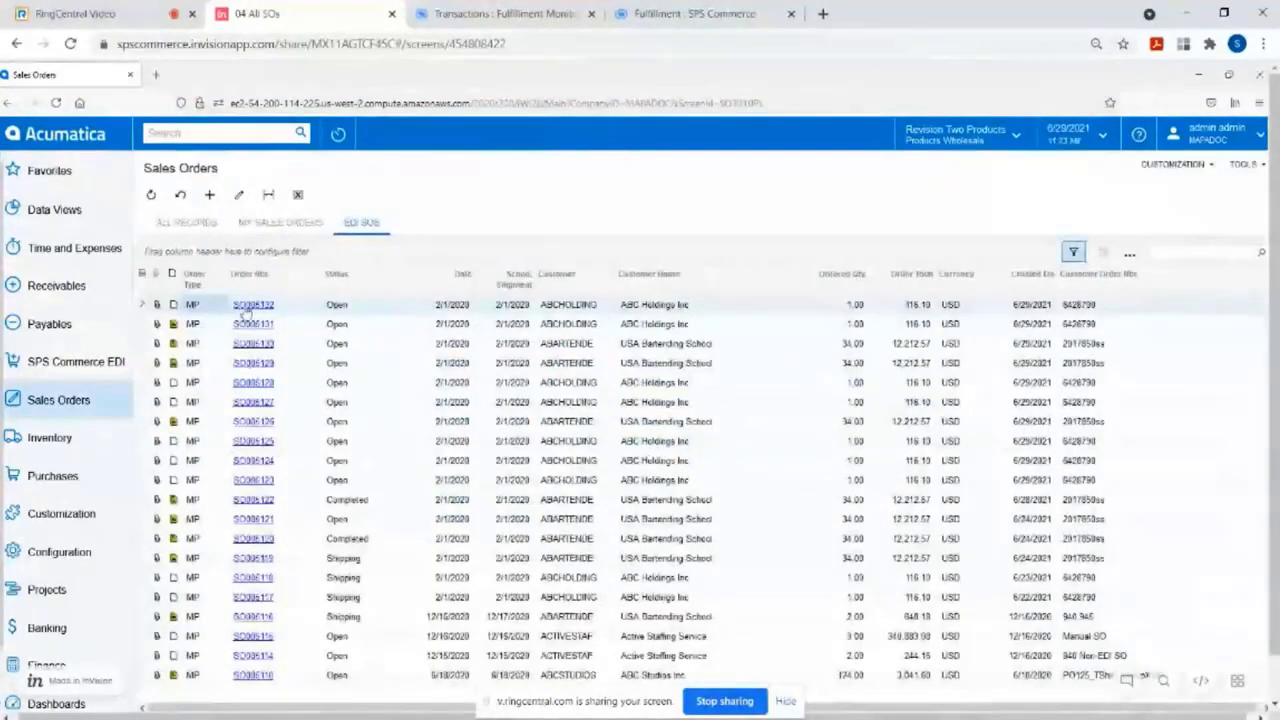
{"action": "left_click", "coordinate": [243, 308]}
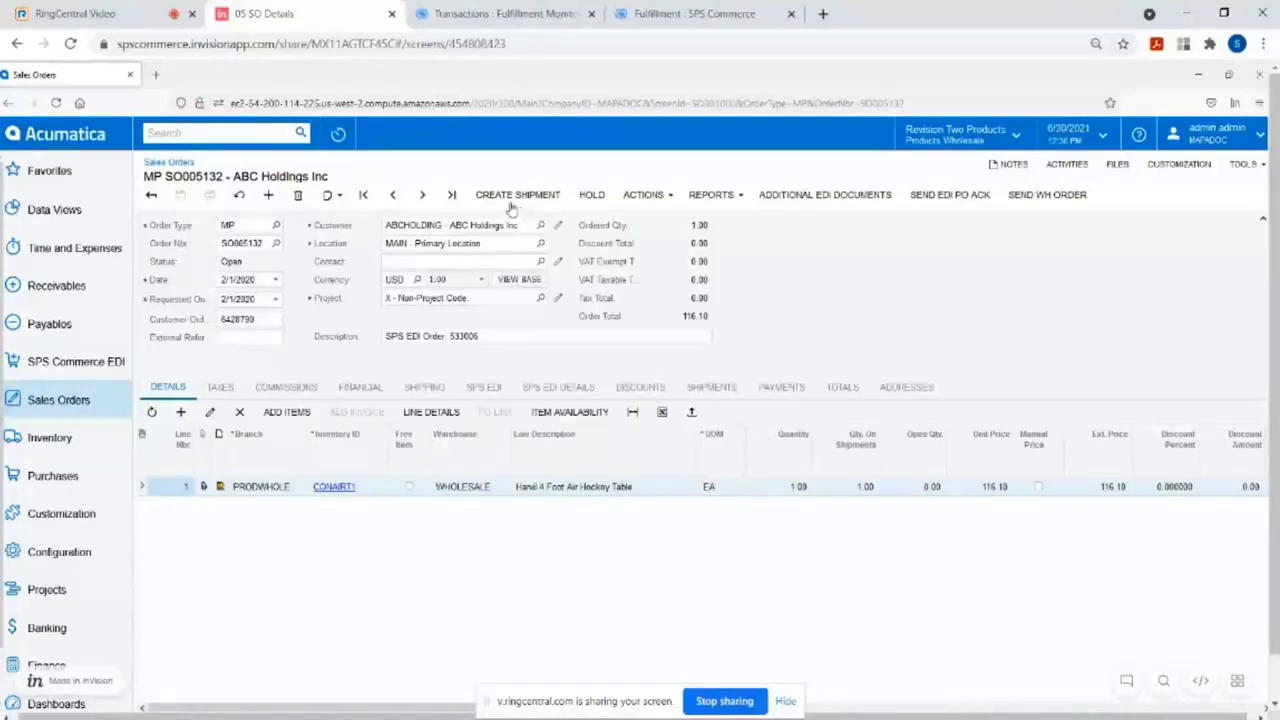
{"action": "left_click", "coordinate": [503, 199]}
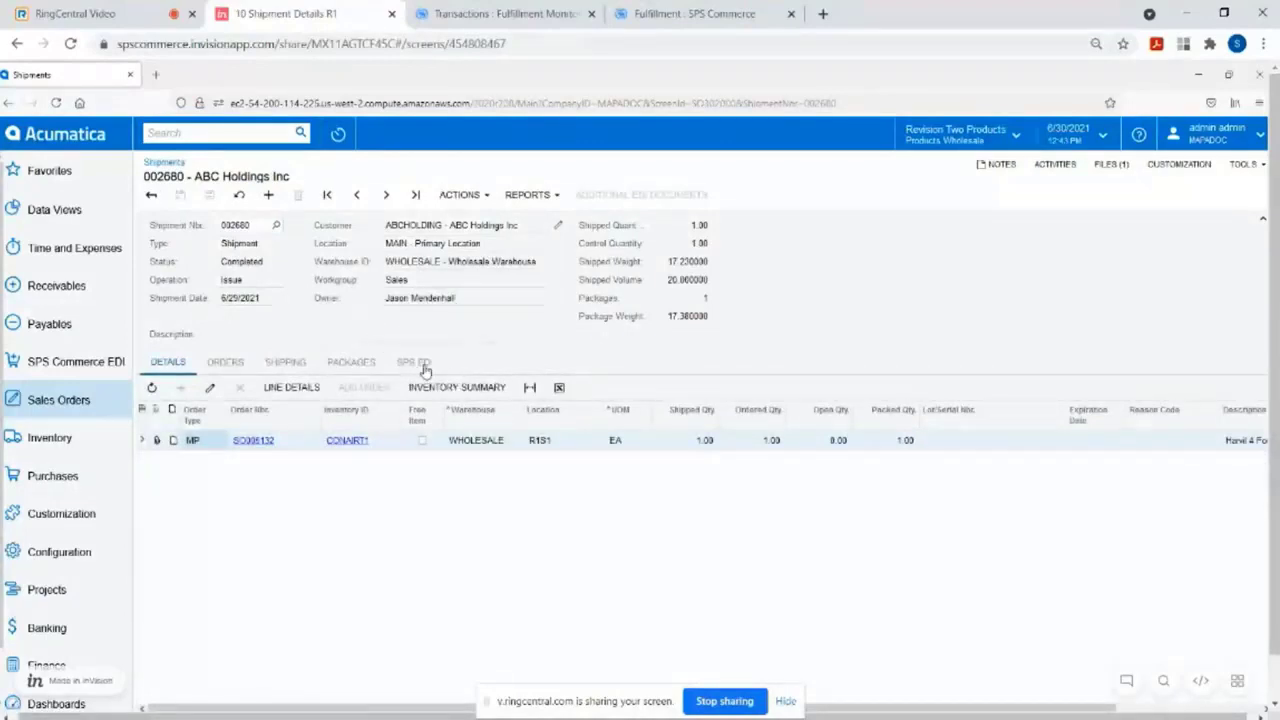
Review shipment 002680's SPS EDI bill of lading fields, then return to the SPS Commerce EDI workspace.
{"action": "left_click", "coordinate": [423, 366]}
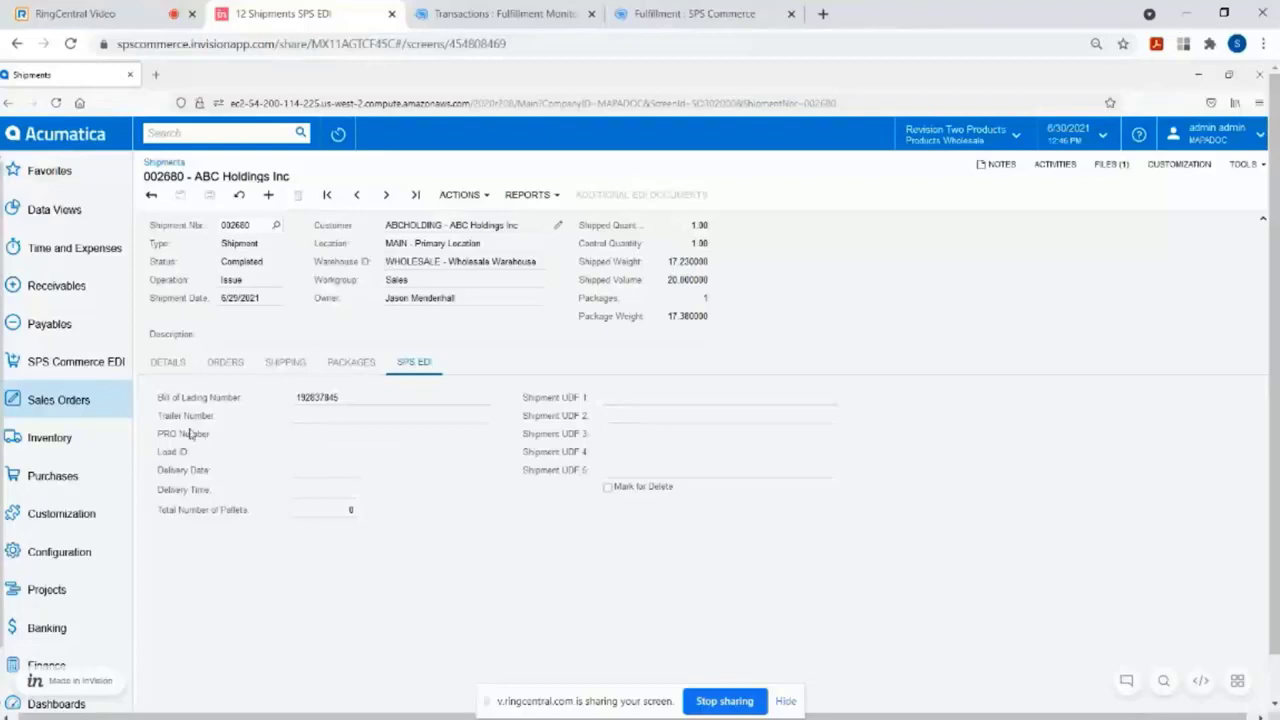
{"action": "left_click", "coordinate": [62, 368]}
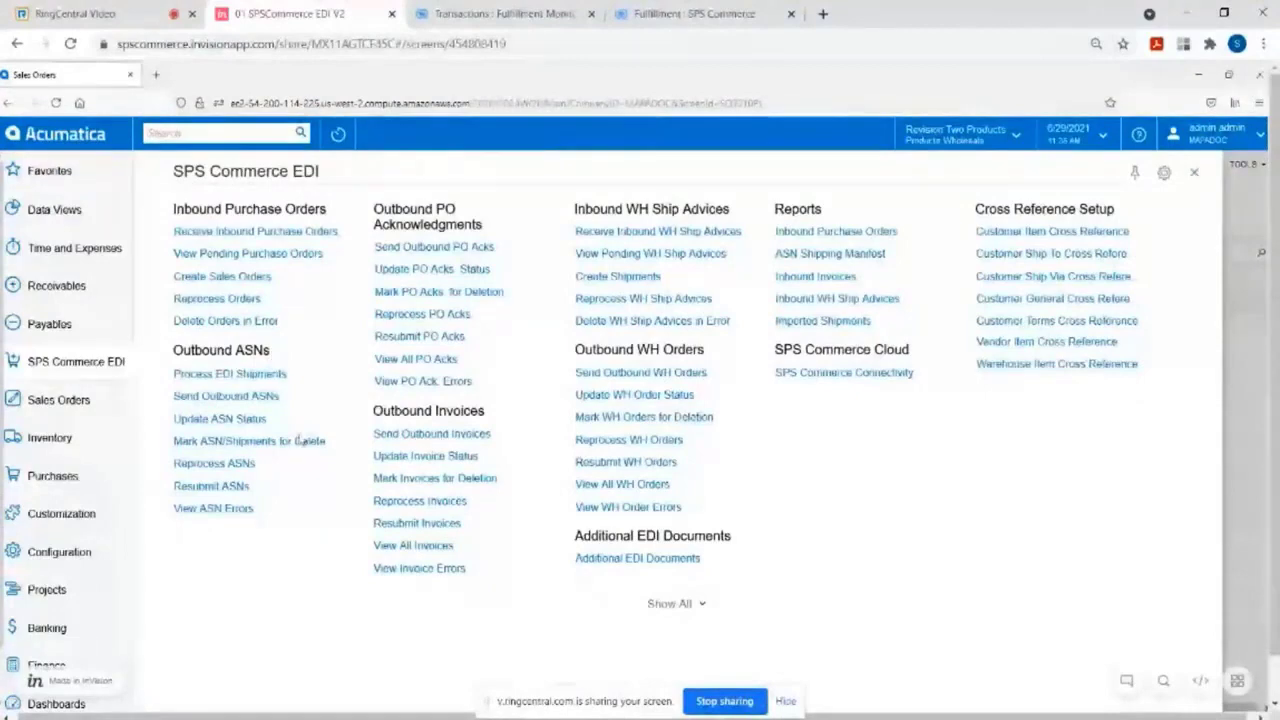
Open Process EDI Shipments with Prepare Packaging chosen as the action.
{"action": "left_click", "coordinate": [258, 376]}
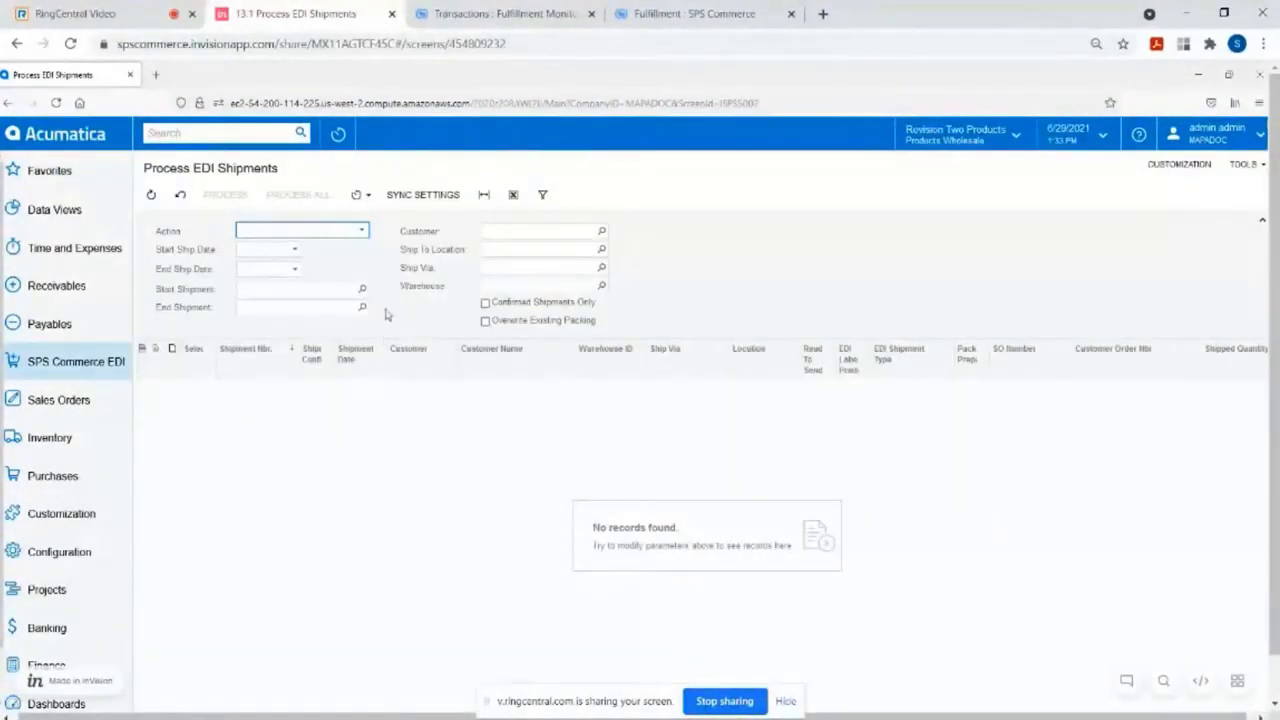
{"action": "left_click", "coordinate": [354, 233]}
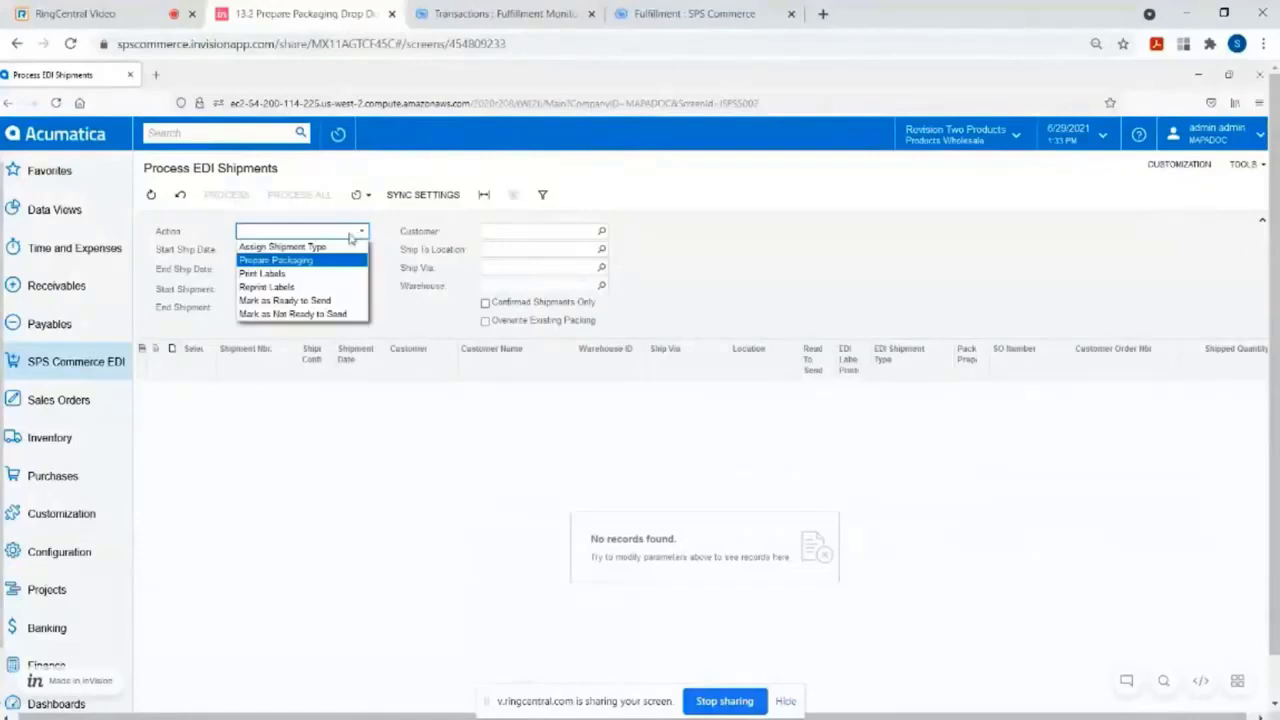
{"action": "left_click", "coordinate": [267, 262]}
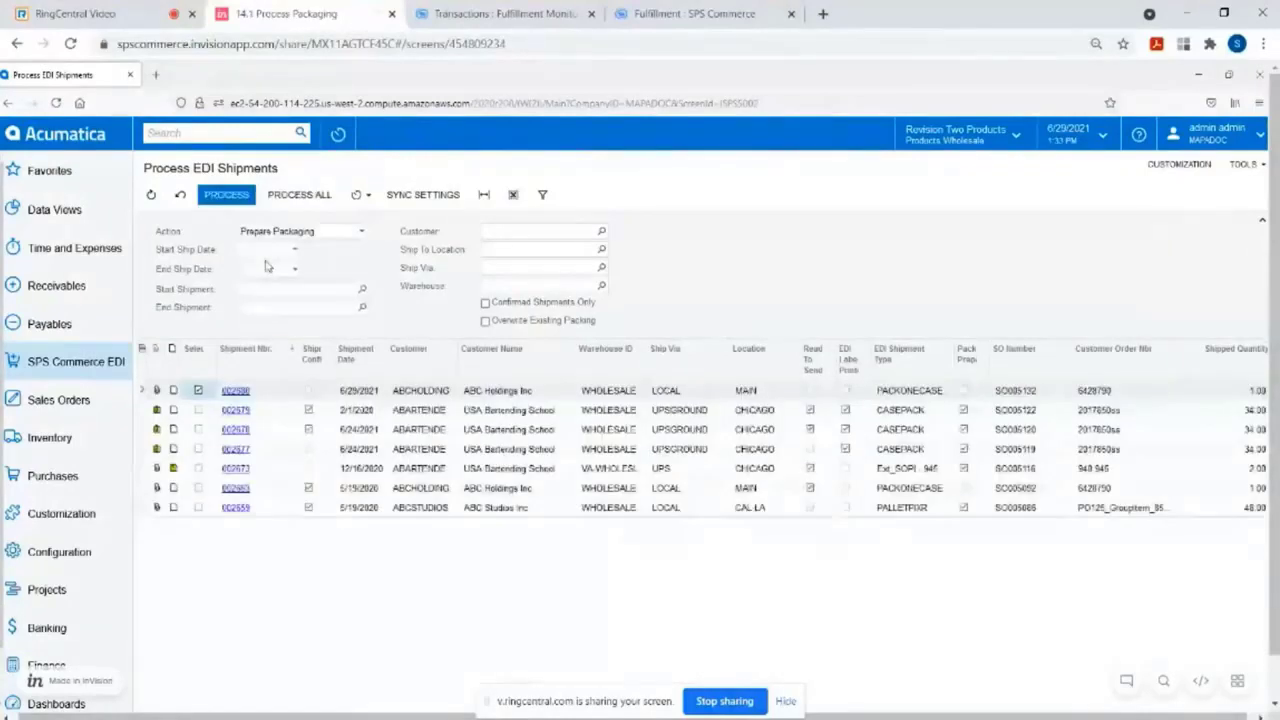
Prepare packaging for the 6/29/2021 ABC Holdings shipment 002680.
{"action": "left_click", "coordinate": [216, 198]}
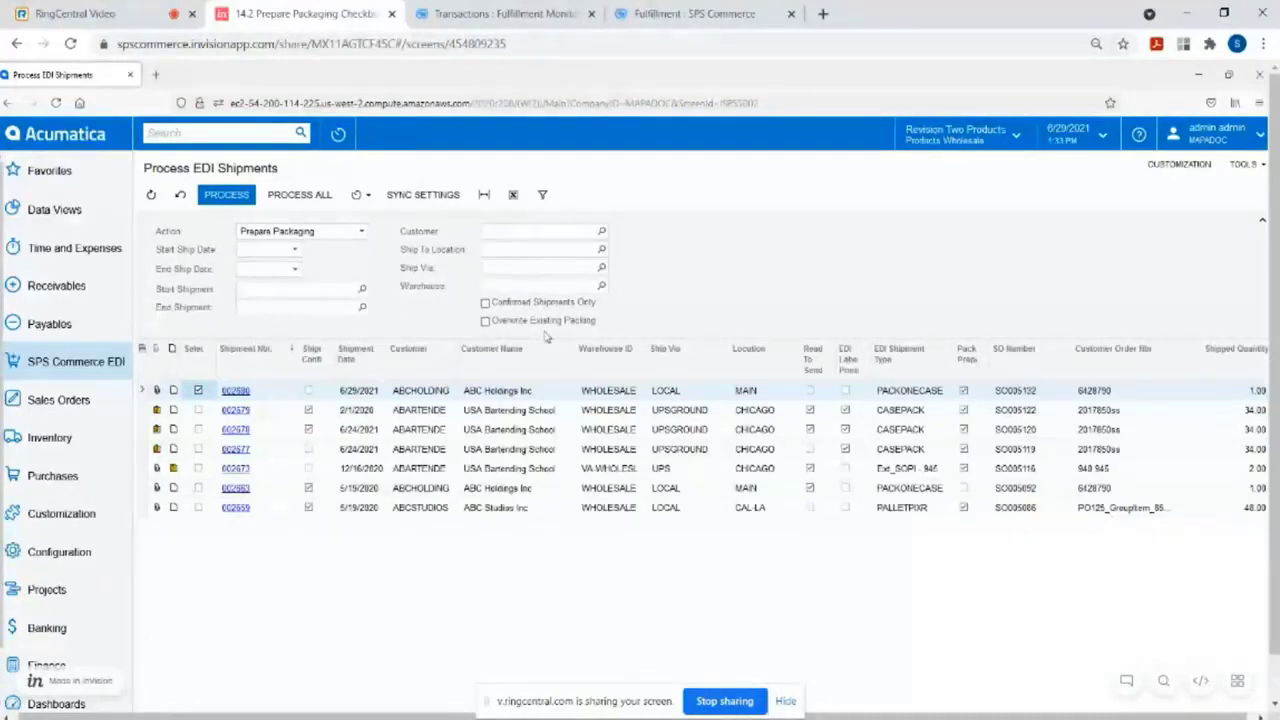
{"action": "left_click", "coordinate": [337, 237]}
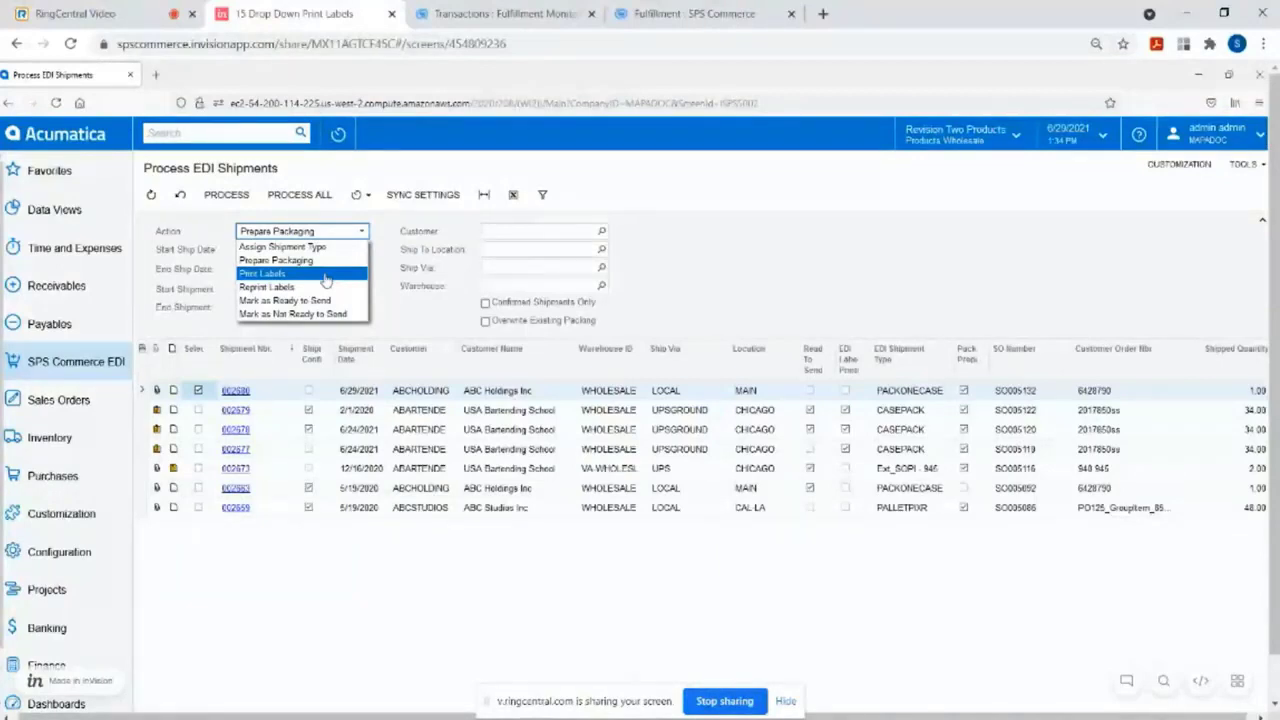
Run Print Labels on the 6/29/2021 ABC Holdings shipment 002680 in Process EDI Shipments.
{"action": "left_click", "coordinate": [325, 278]}
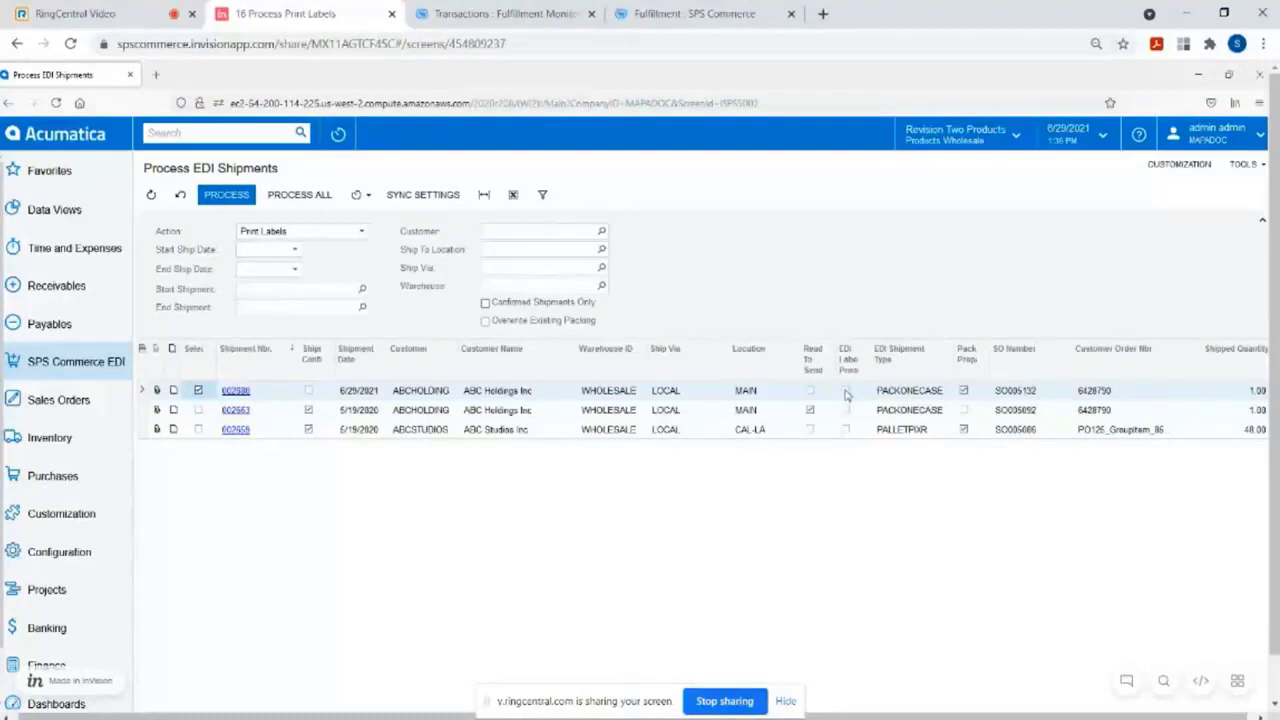
{"action": "left_click", "coordinate": [198, 390]}
{"action": "left_click", "coordinate": [237, 196]}
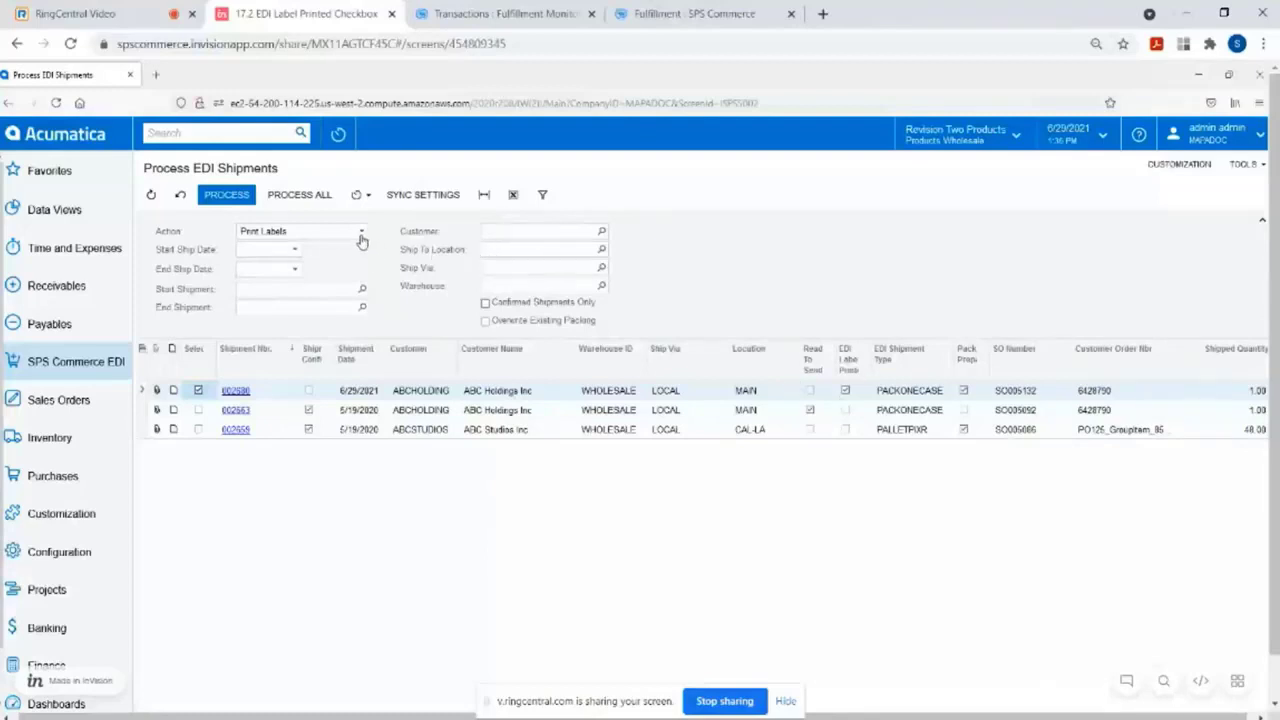
Process the 6/29/2021 shipment with Mark as Ready to Send, then return to the SPS Commerce EDI menu.
{"action": "left_click", "coordinate": [361, 238]}
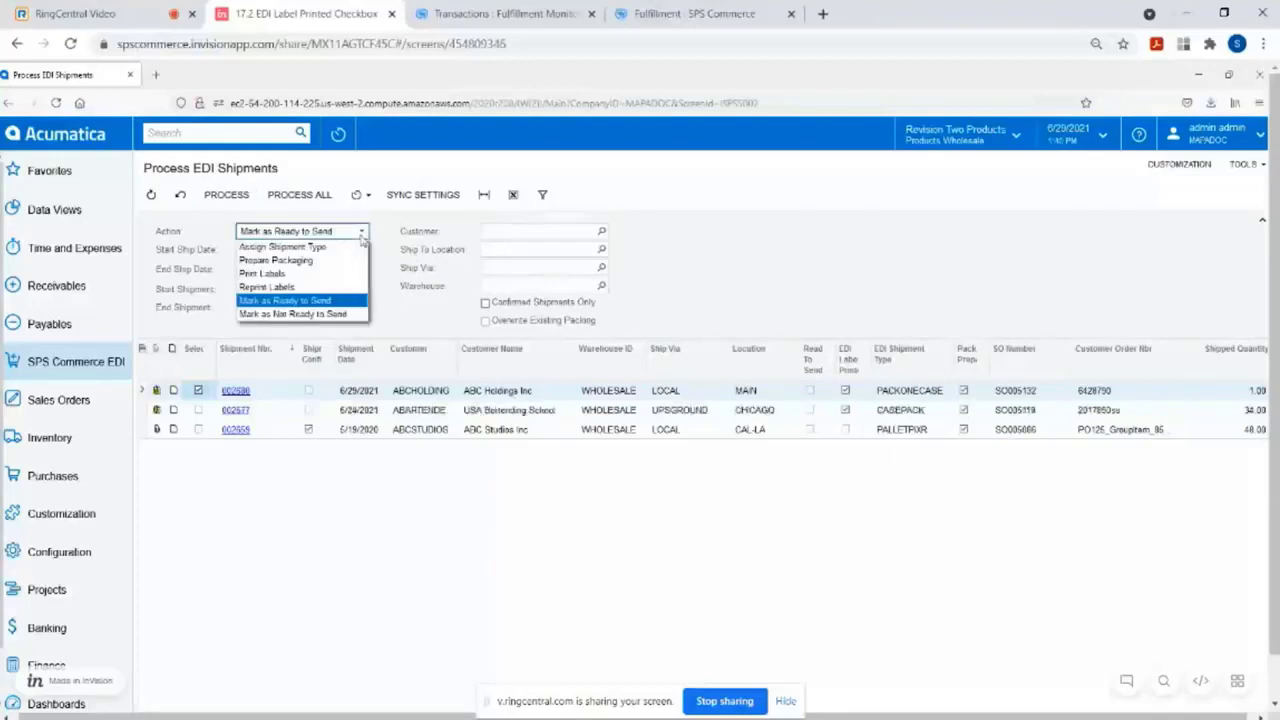
{"action": "left_click", "coordinate": [315, 306]}
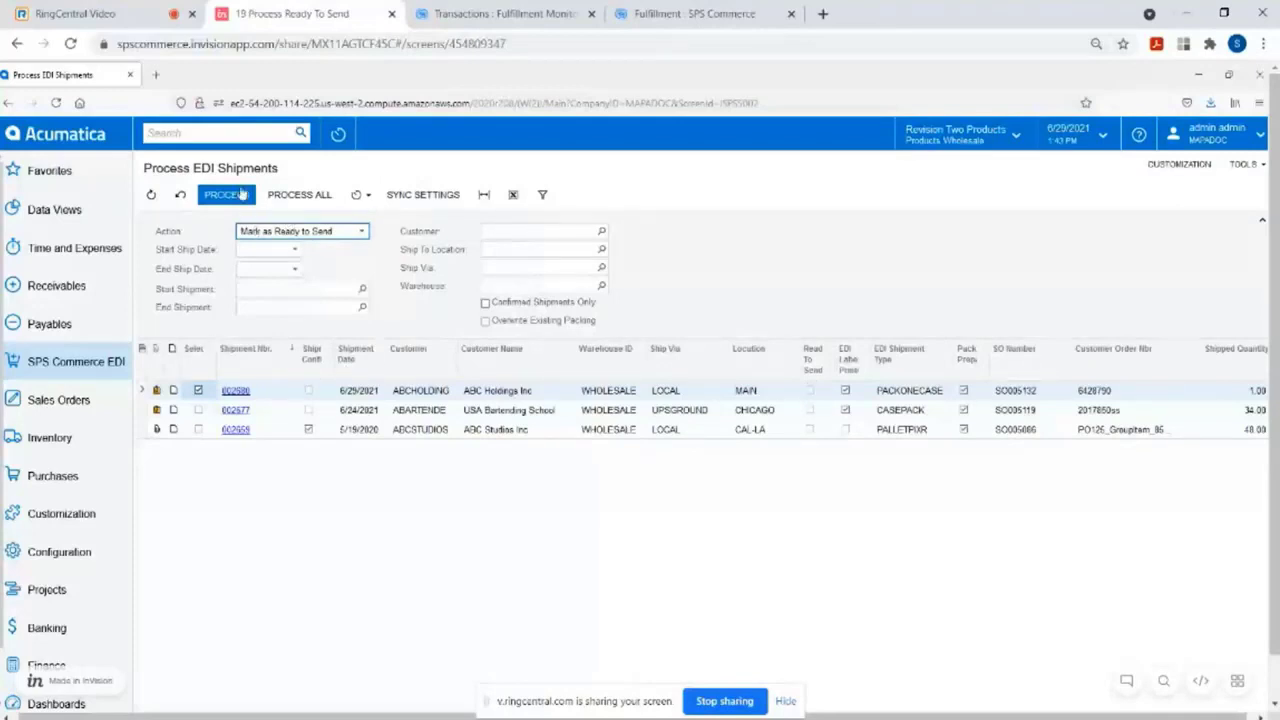
{"action": "left_click", "coordinate": [238, 194]}
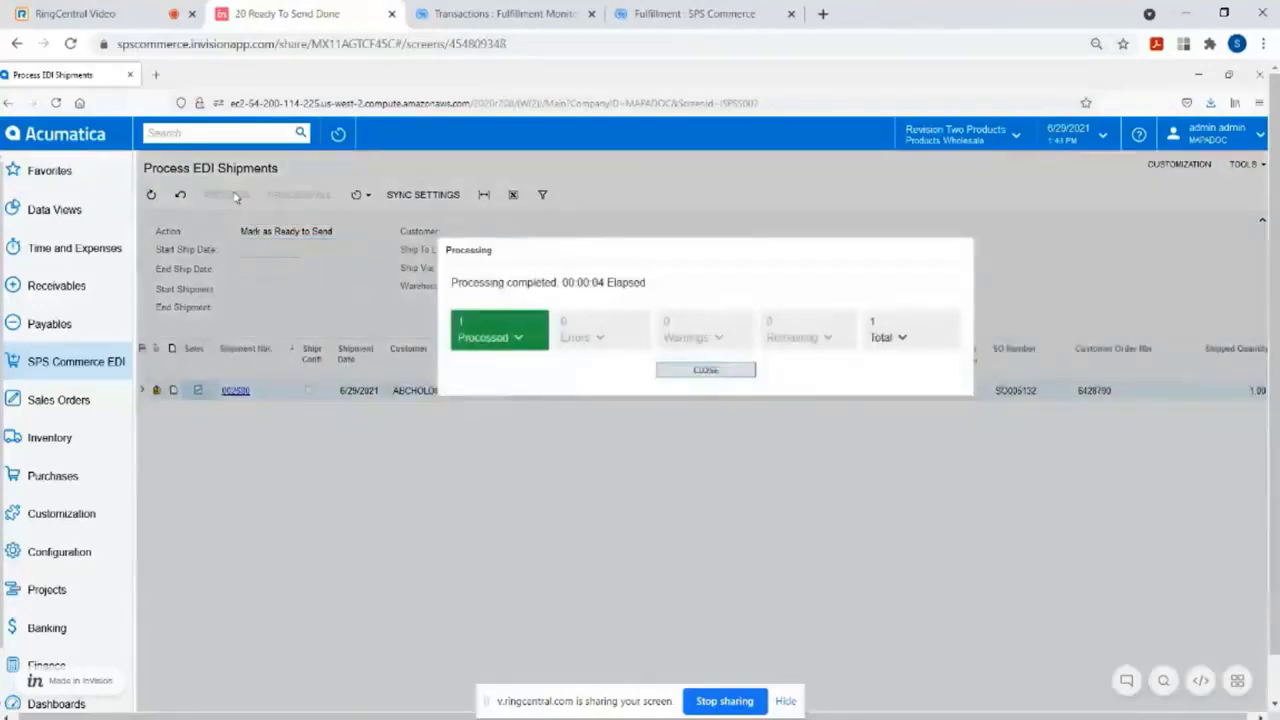
{"action": "left_click", "coordinate": [662, 375]}
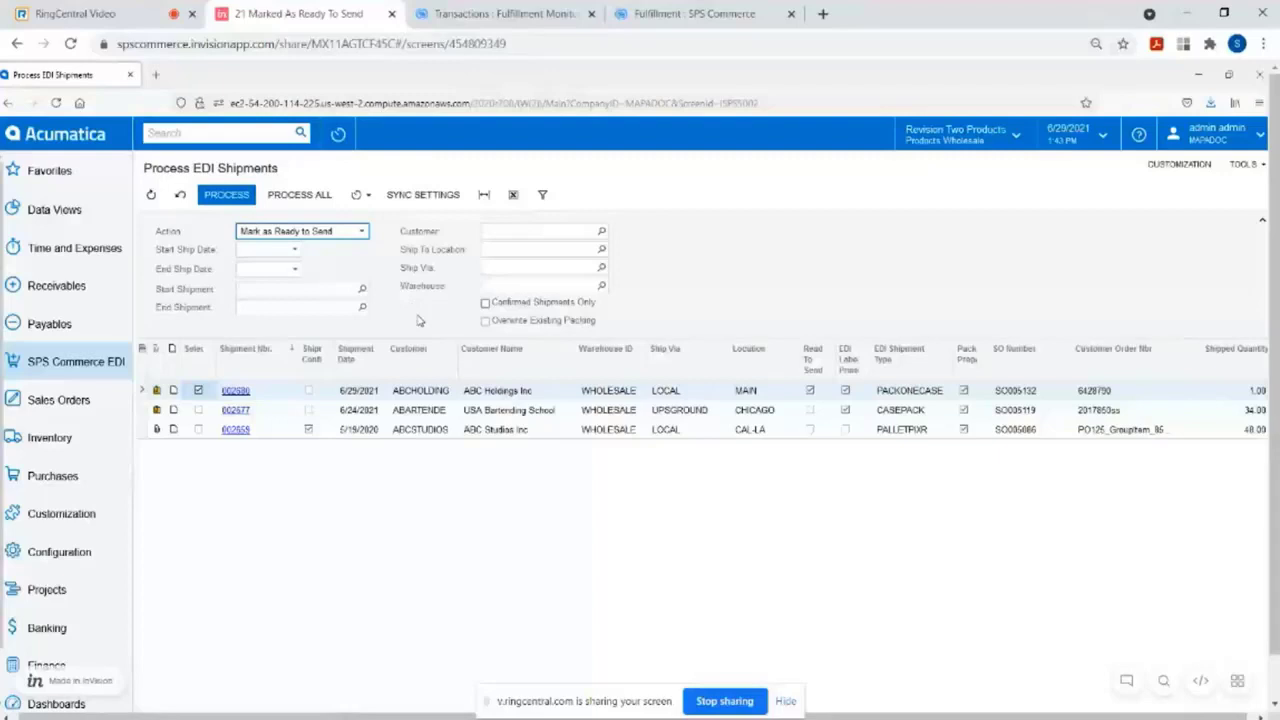
{"action": "left_click", "coordinate": [77, 368]}
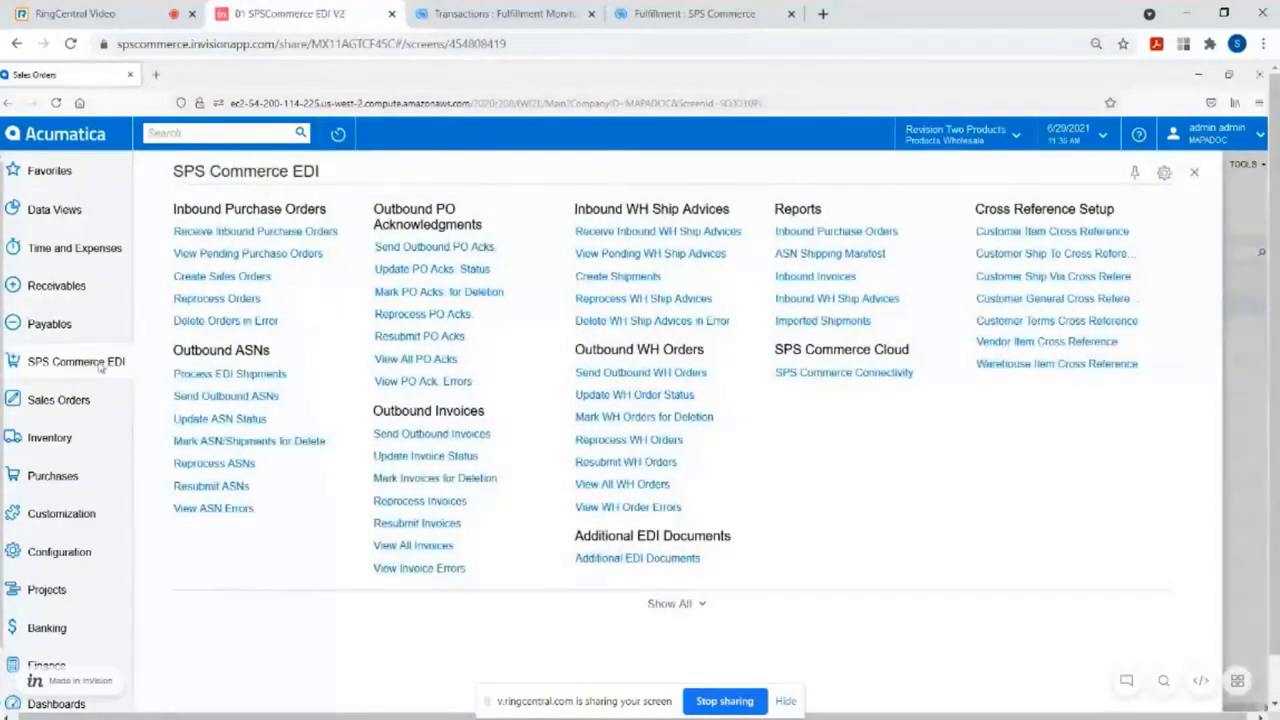
Check the ASN automation schedule, then send the ASN for shipment 002680 from Send Outbound ASNs.
{"action": "left_click", "coordinate": [225, 397]}
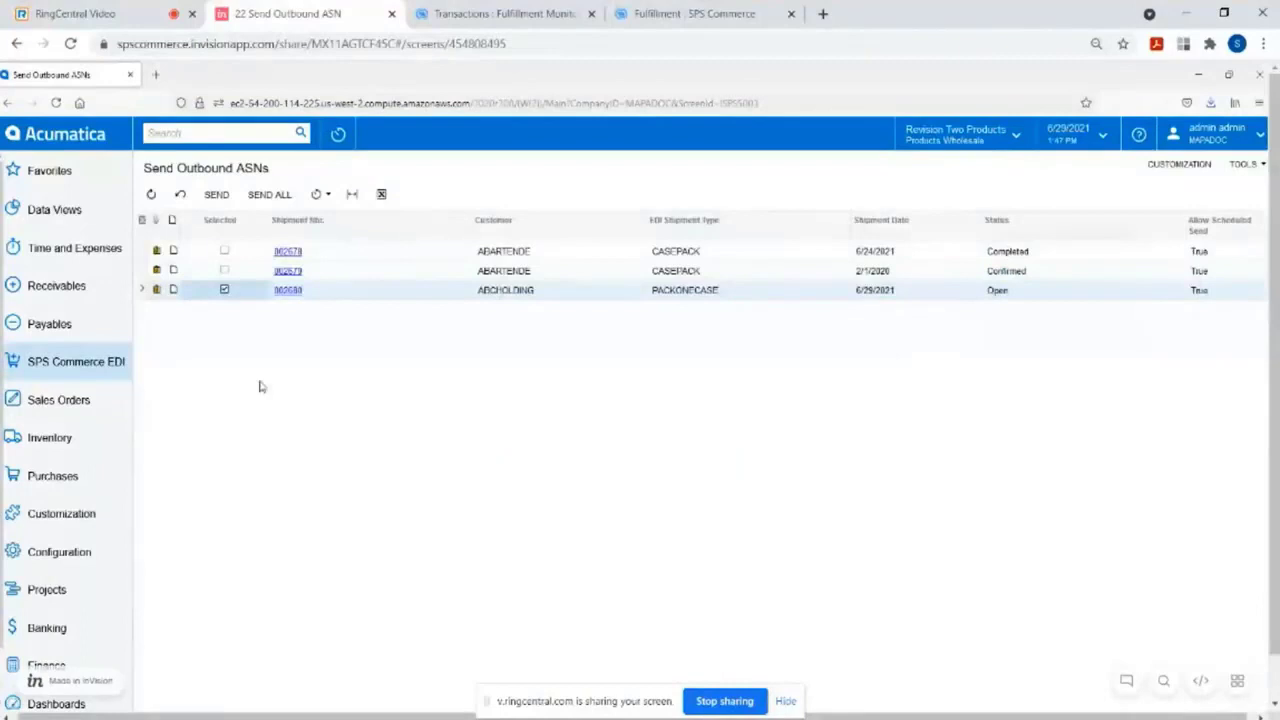
{"action": "left_click", "coordinate": [317, 197]}
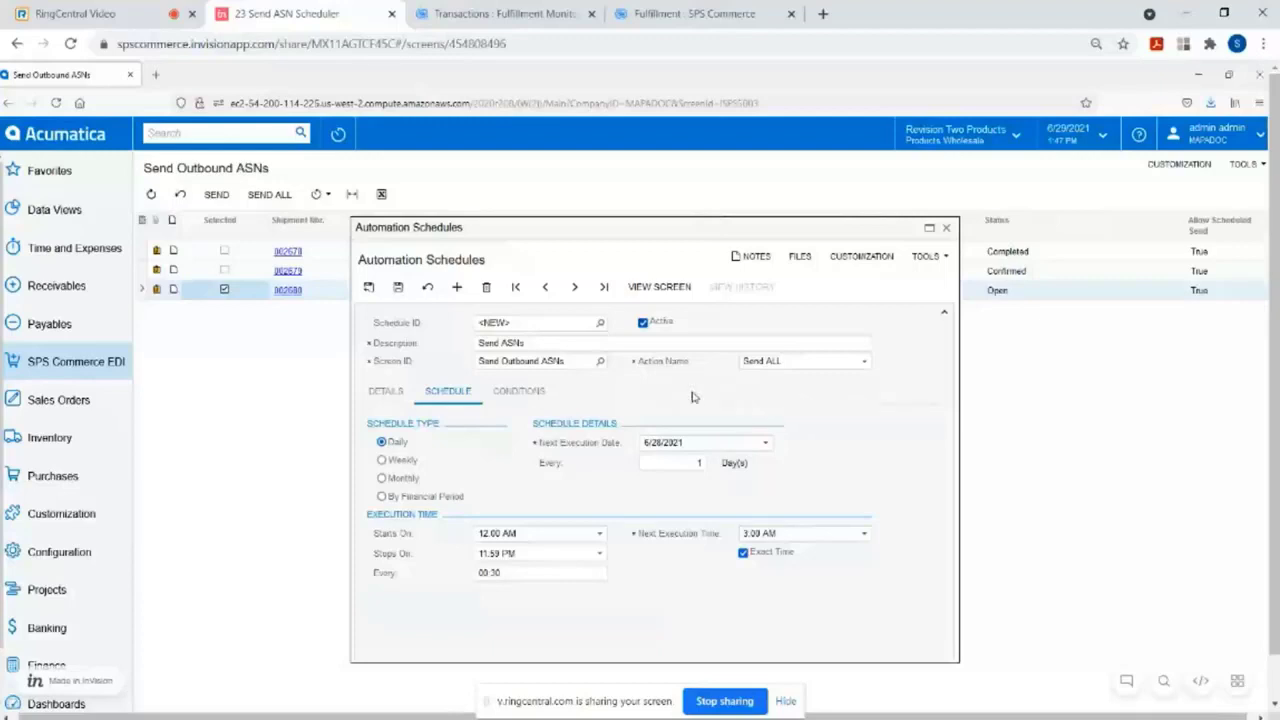
{"action": "left_click", "coordinate": [946, 228]}
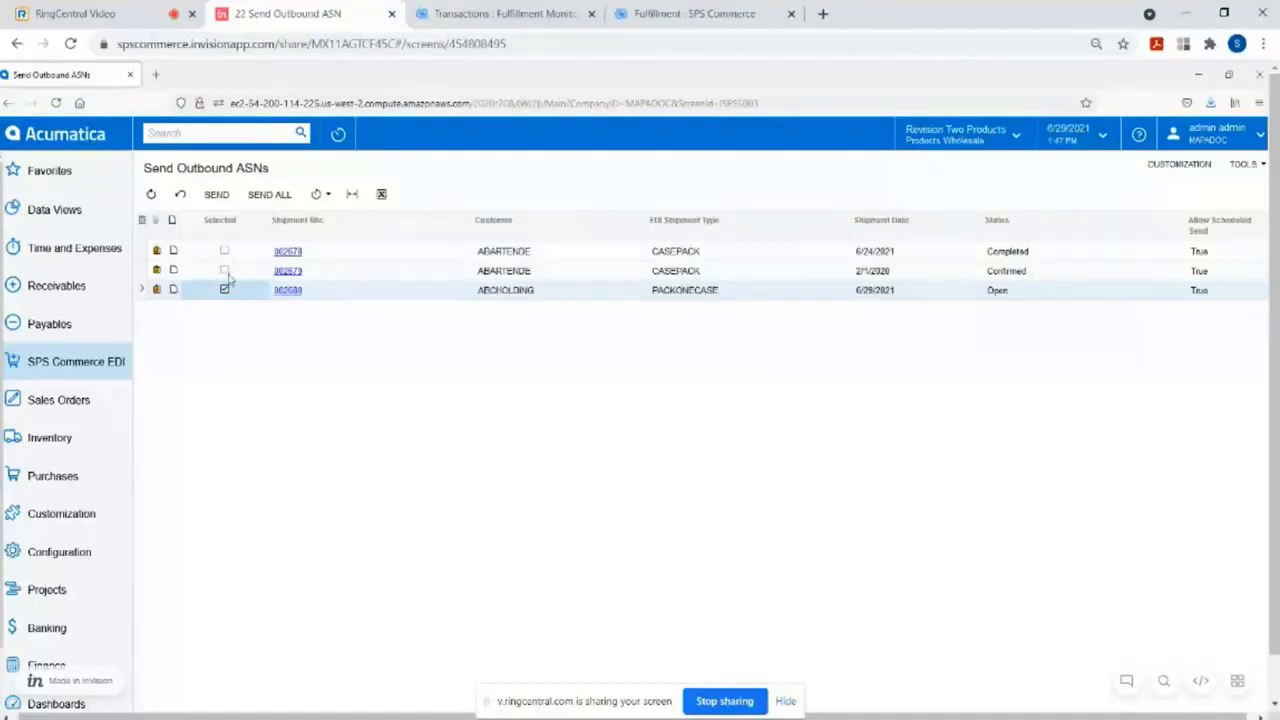
{"action": "left_click", "coordinate": [214, 195]}
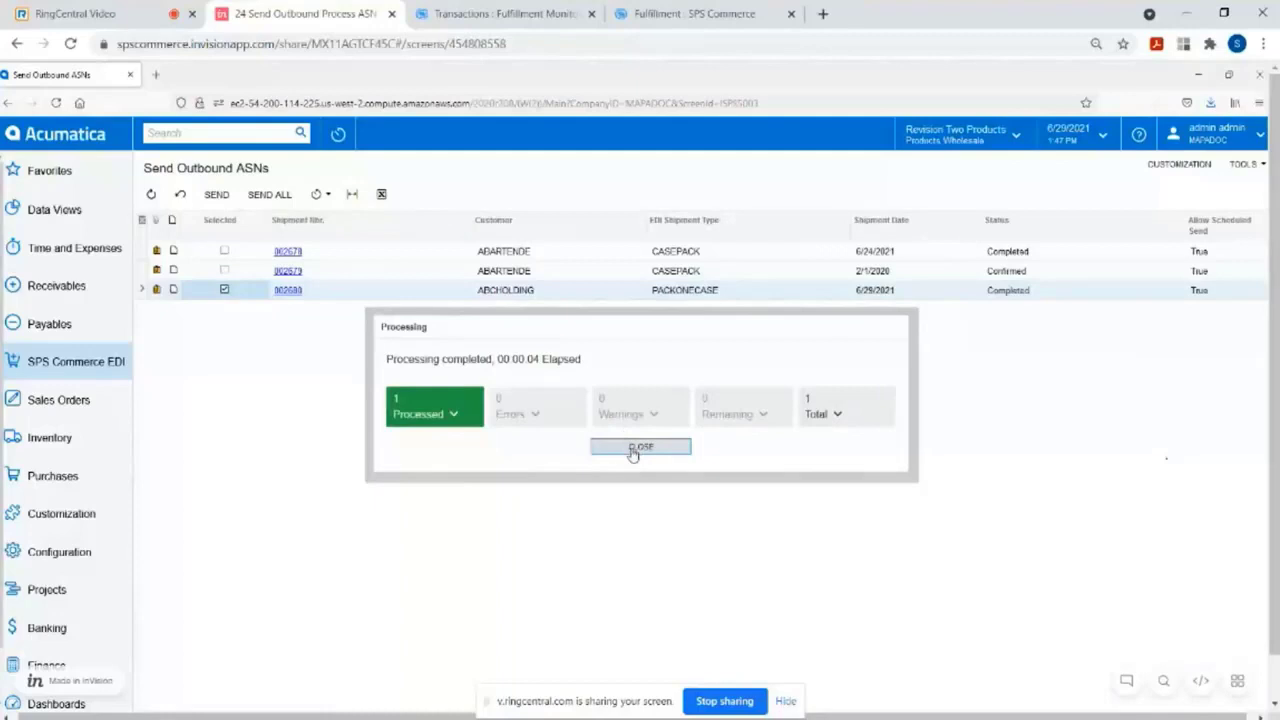
{"action": "left_click", "coordinate": [633, 452]}
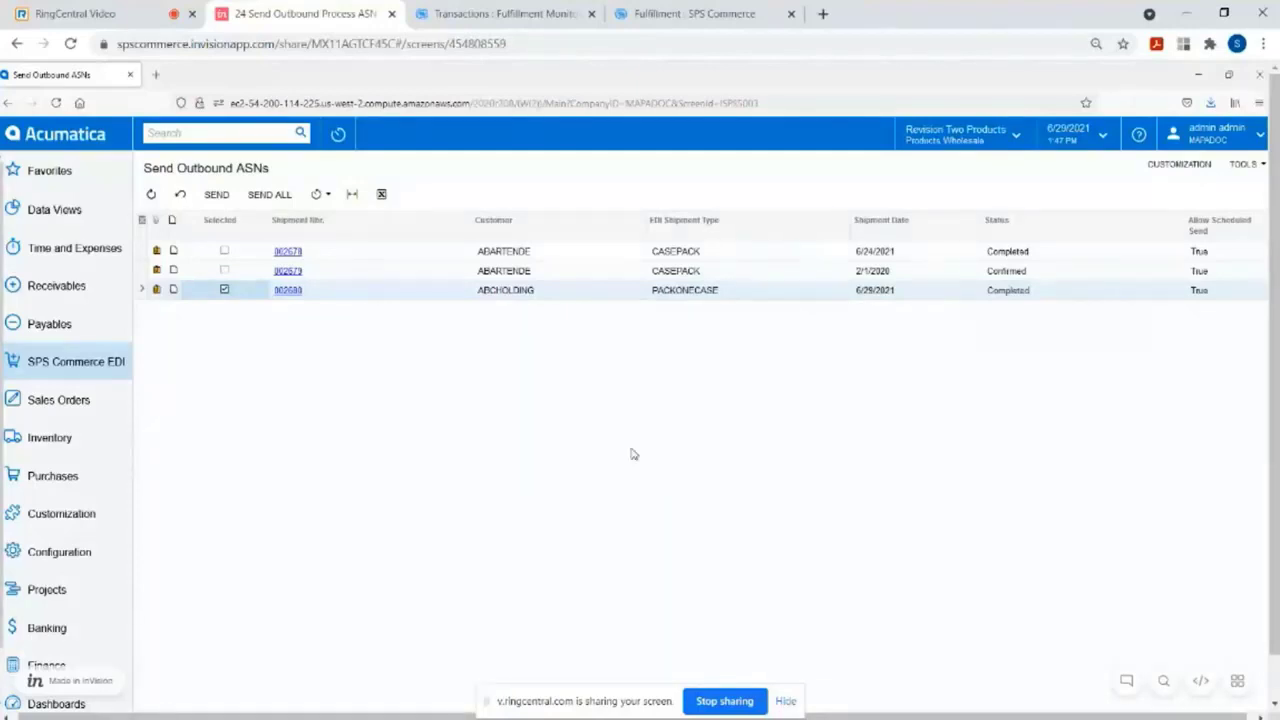
Review View All Invoices, showing AR007430 for SO005132 as Inv Ready for Transmit, then return to the menu.
{"action": "left_click", "coordinate": [74, 364]}
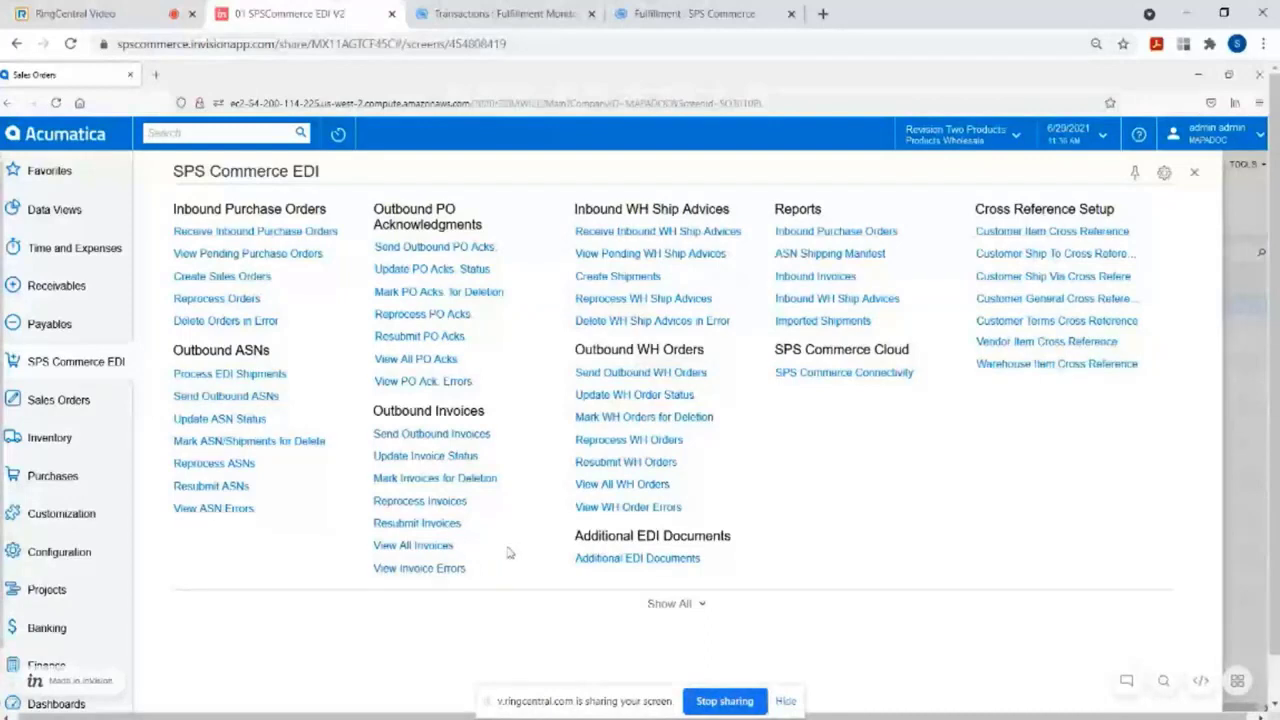
{"action": "left_click", "coordinate": [425, 548]}
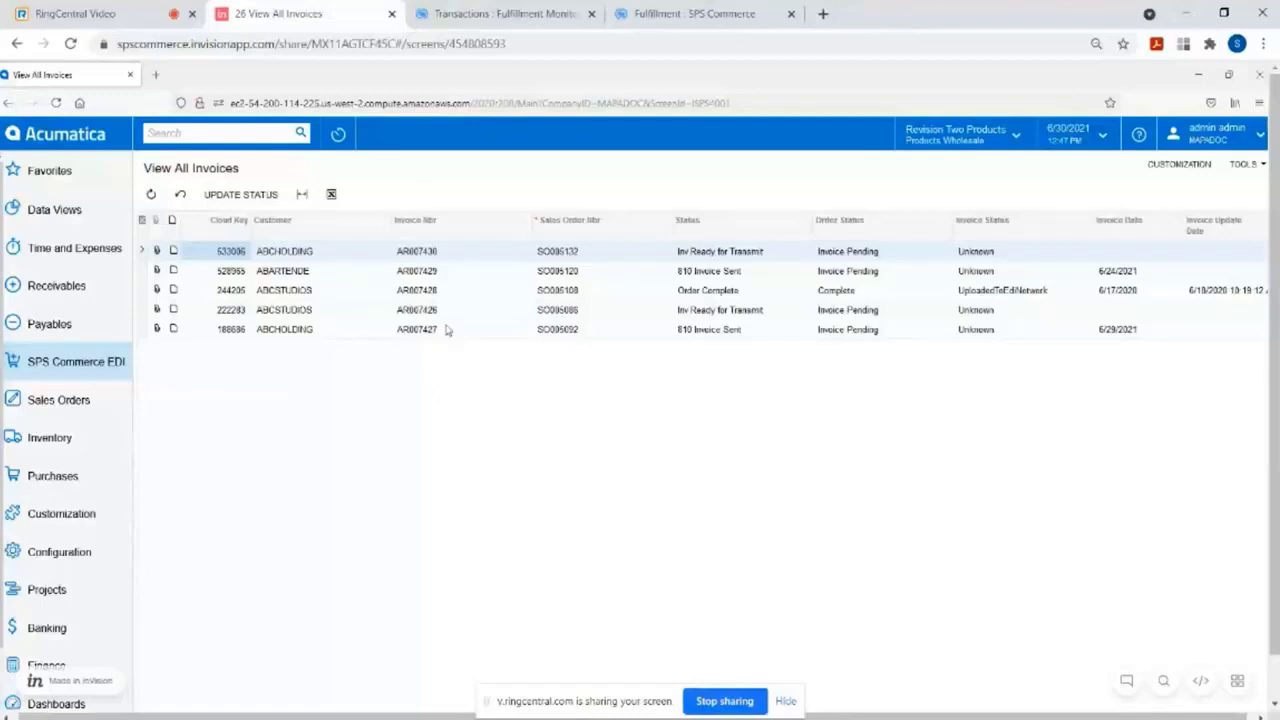
{"action": "left_click", "coordinate": [73, 369]}
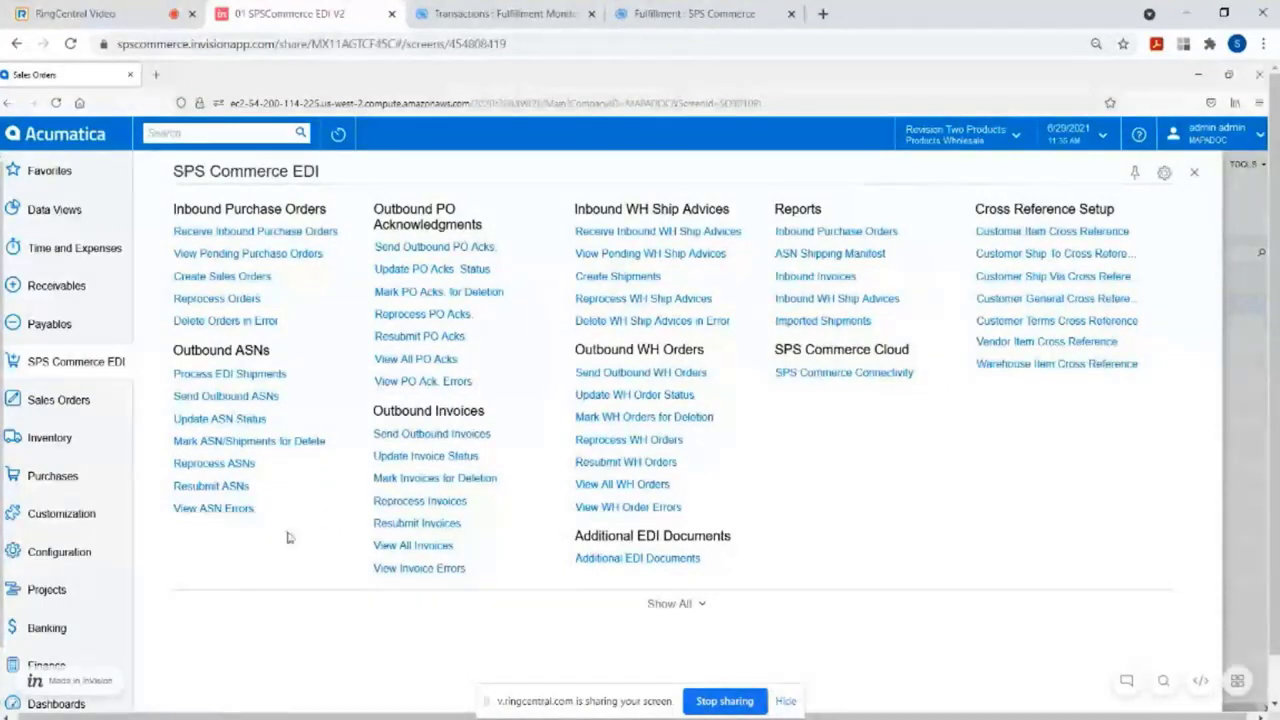
Export the View ASN Errors mapping-failure warnings to Excel and return to the SPS Commerce EDI menu.
{"action": "left_click", "coordinate": [196, 510]}
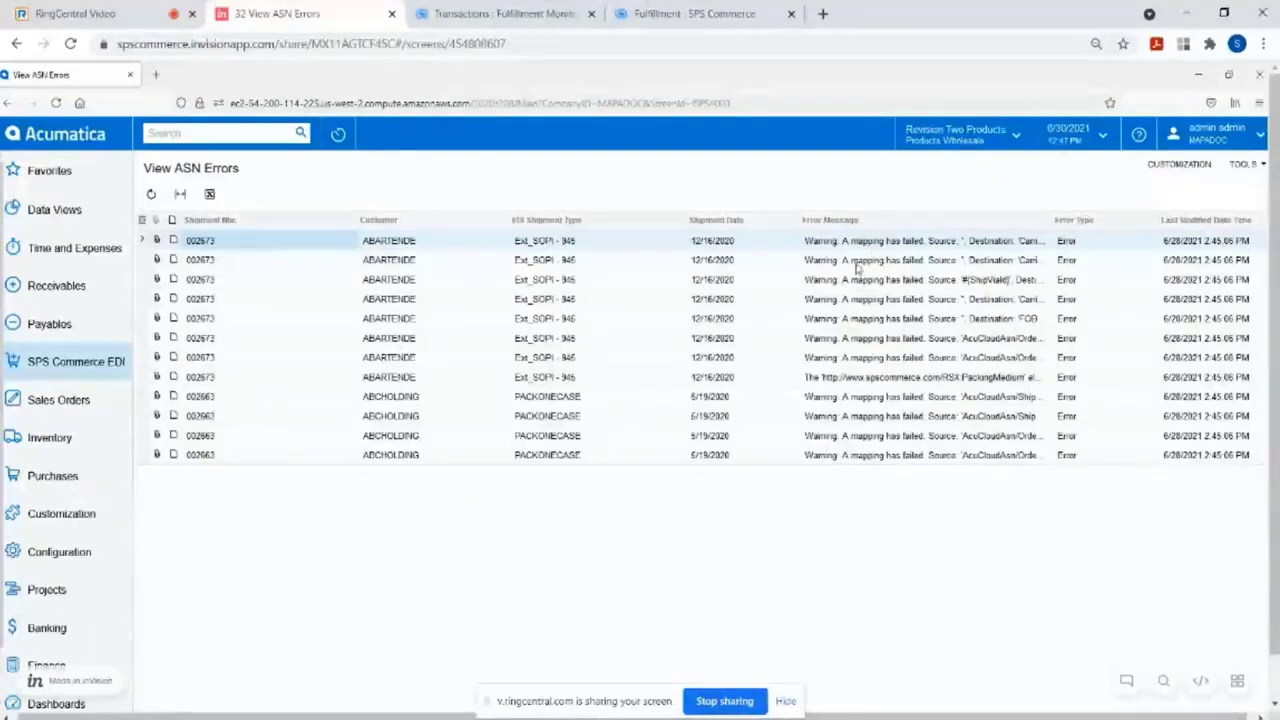
{"action": "left_click", "coordinate": [209, 194]}
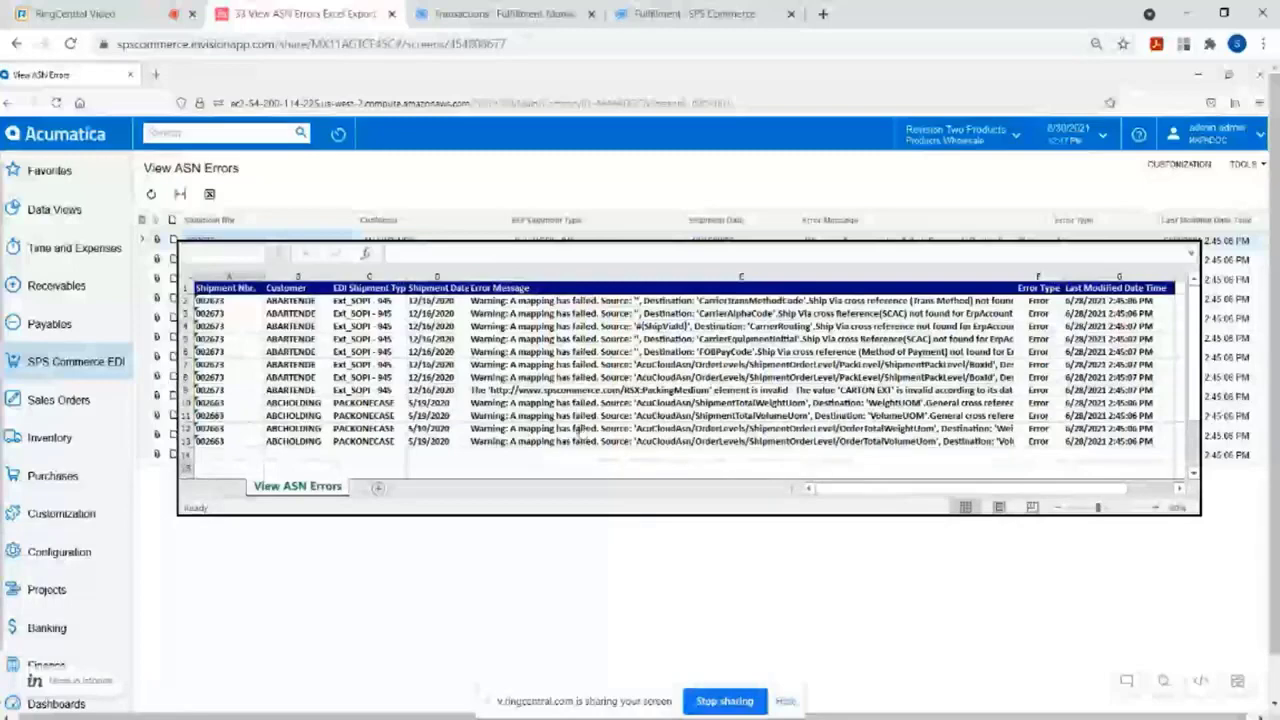
{"action": "left_click", "coordinate": [583, 377]}
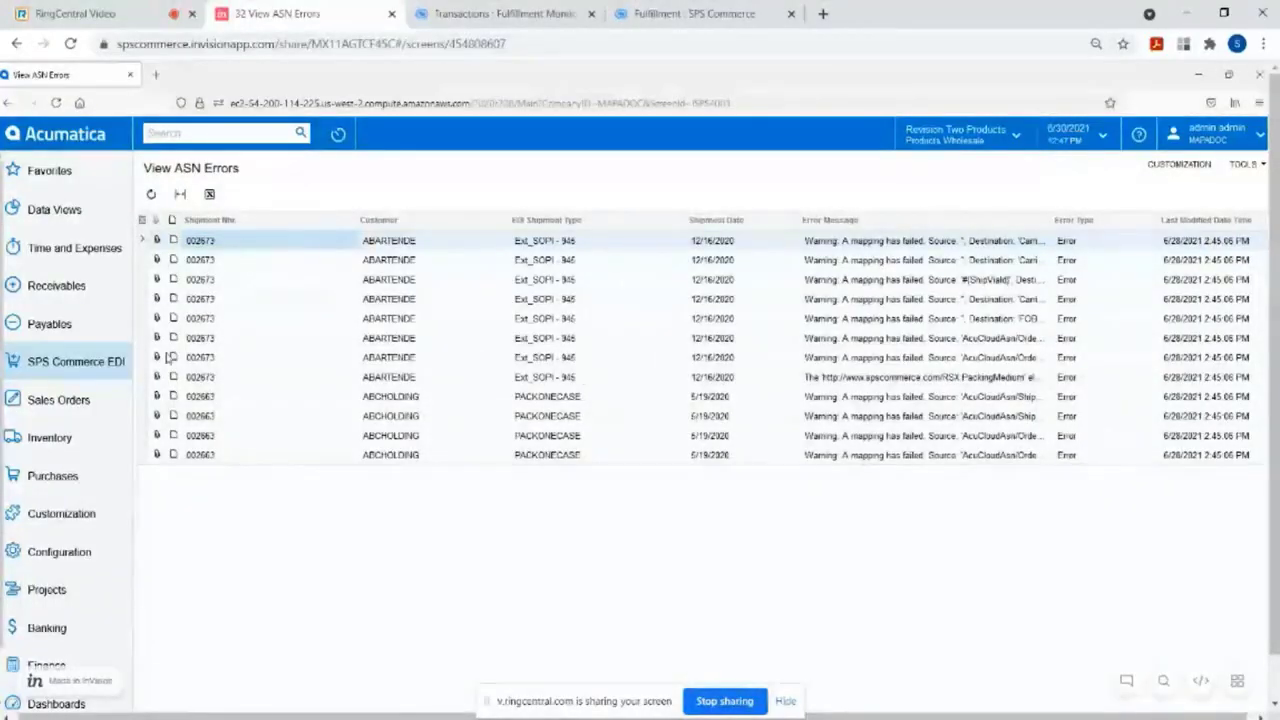
{"action": "left_click", "coordinate": [60, 362]}
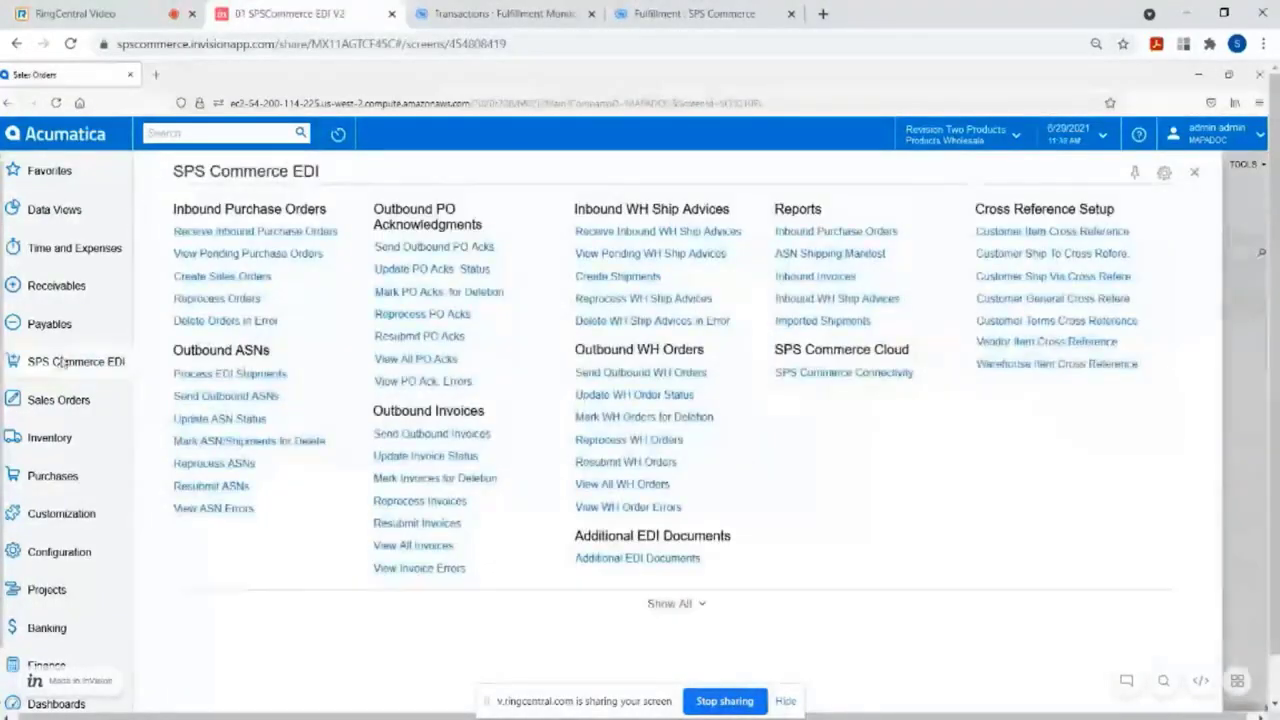
{"action": "left_click", "coordinate": [213, 463]}
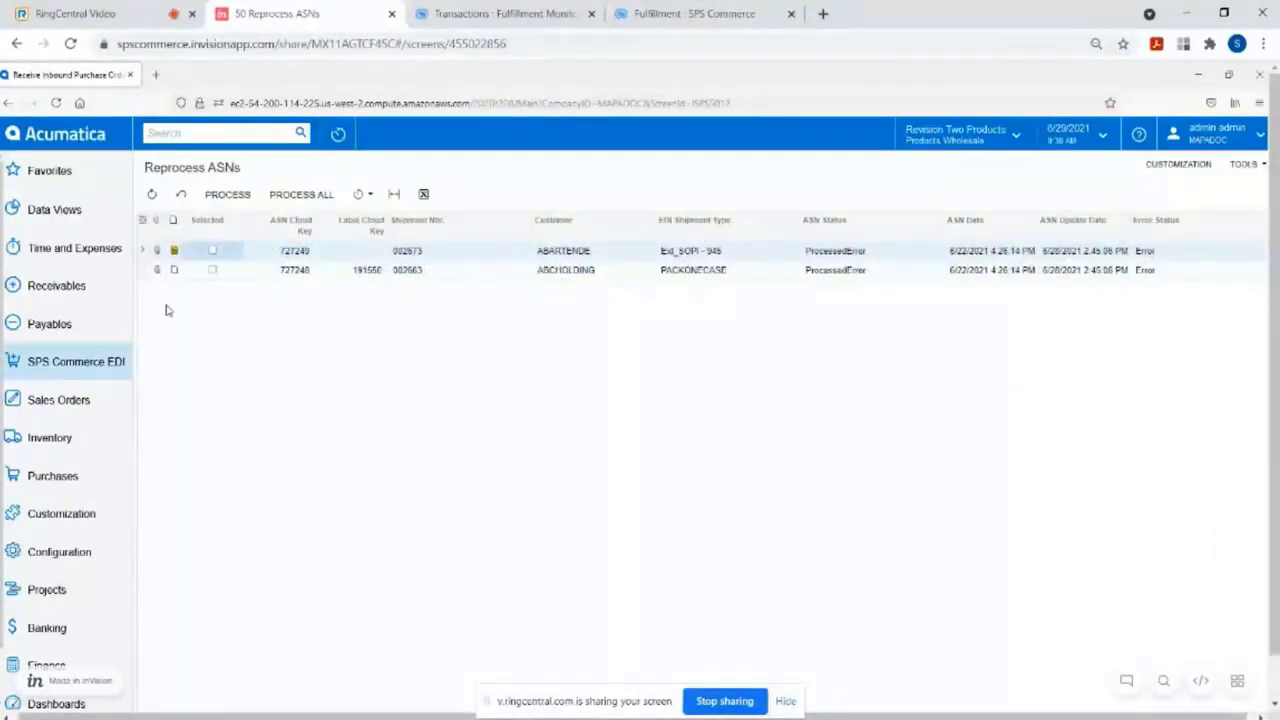
{"action": "left_click", "coordinate": [79, 370]}
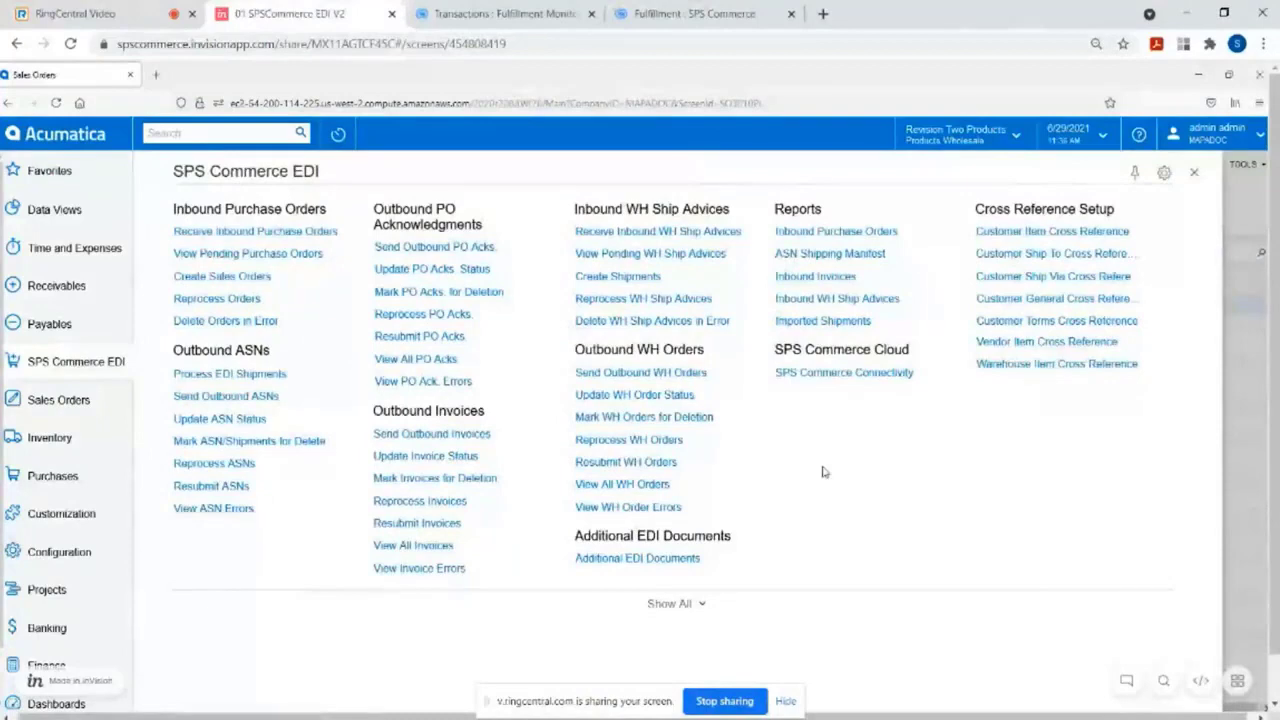
In the Fulfillment Monitor Transactions search, set the Document Type filter to Shipment.
{"action": "left_click", "coordinate": [507, 15]}
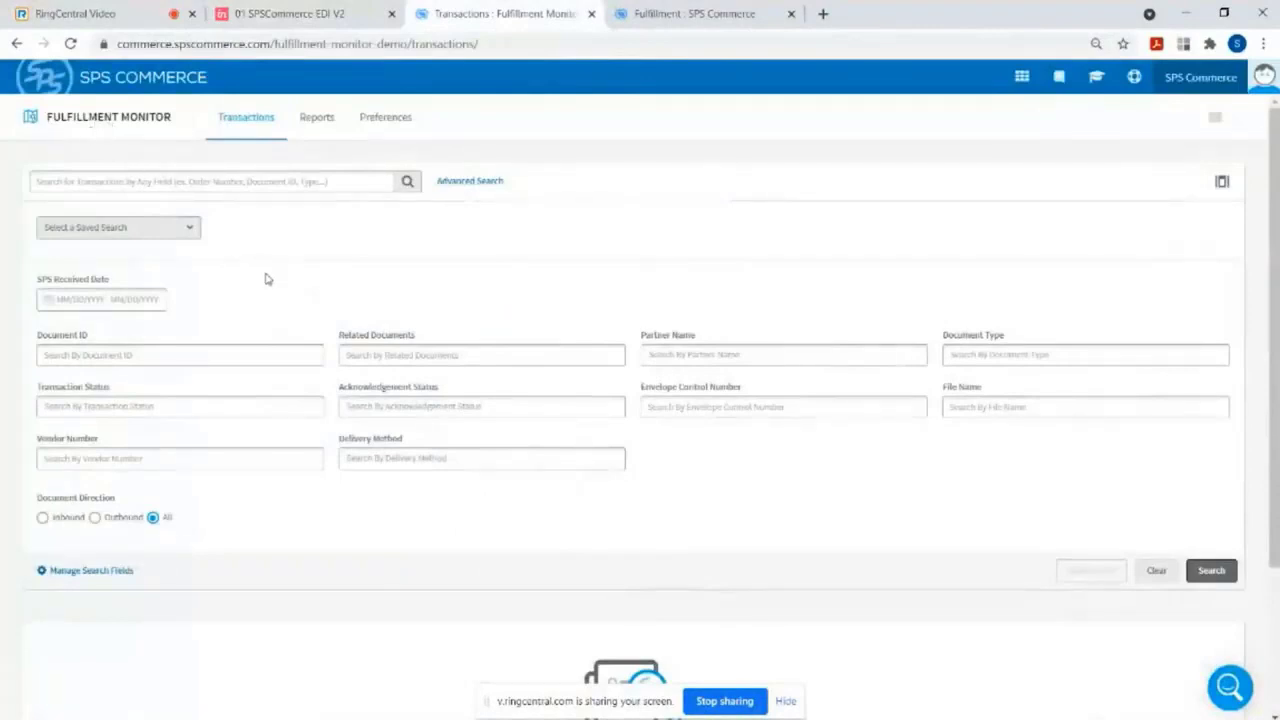
{"action": "left_click", "coordinate": [986, 357]}
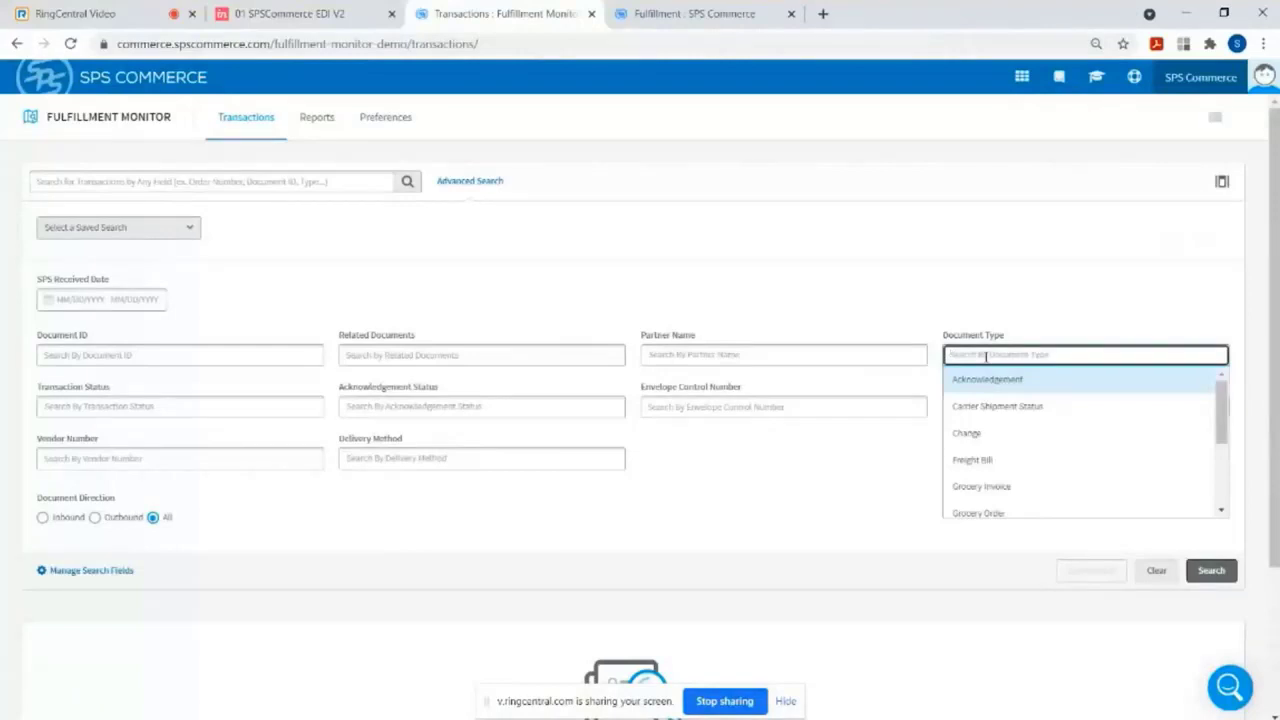
{"action": "type", "text": "shipment"}
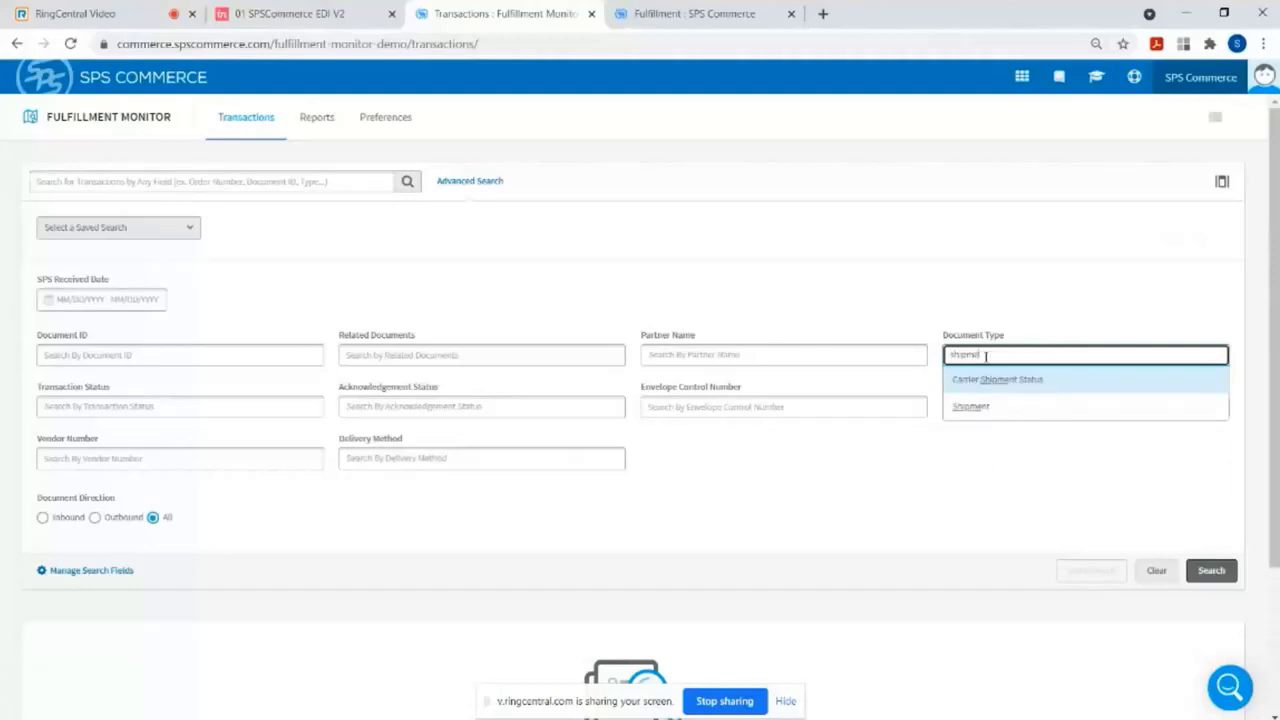
{"action": "left_click", "coordinate": [971, 406]}
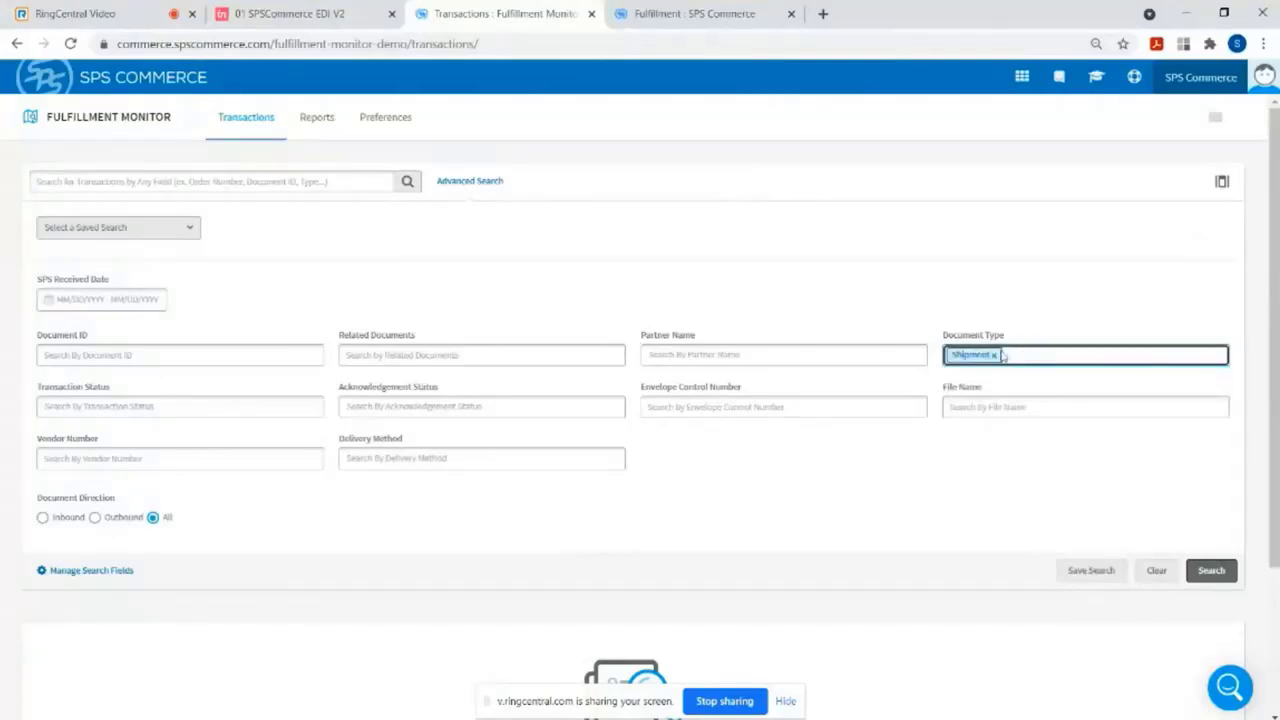
Run the Shipment search, returning 13 transactions: twelve Complete and one Error.
{"action": "left_click", "coordinate": [1211, 571]}
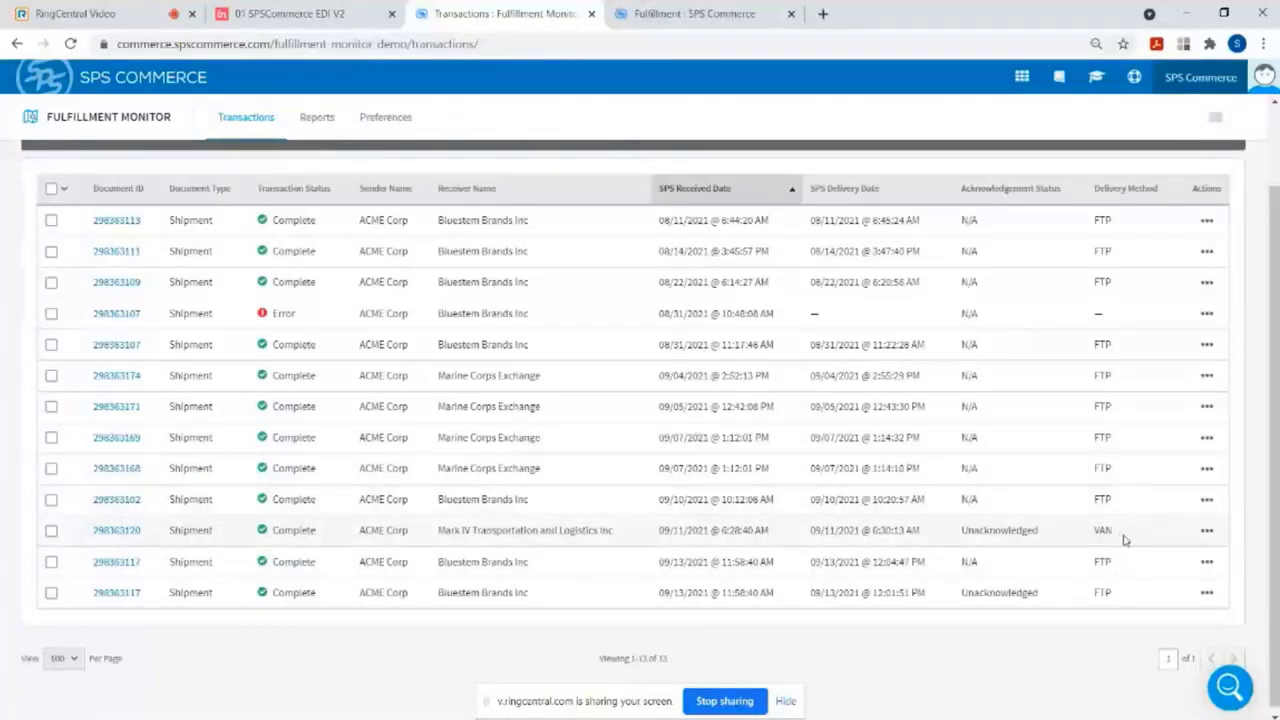
Open shipment 298363120's details and scroll down to its Ship Notice 856 business view.
{"action": "left_click", "coordinate": [117, 530]}
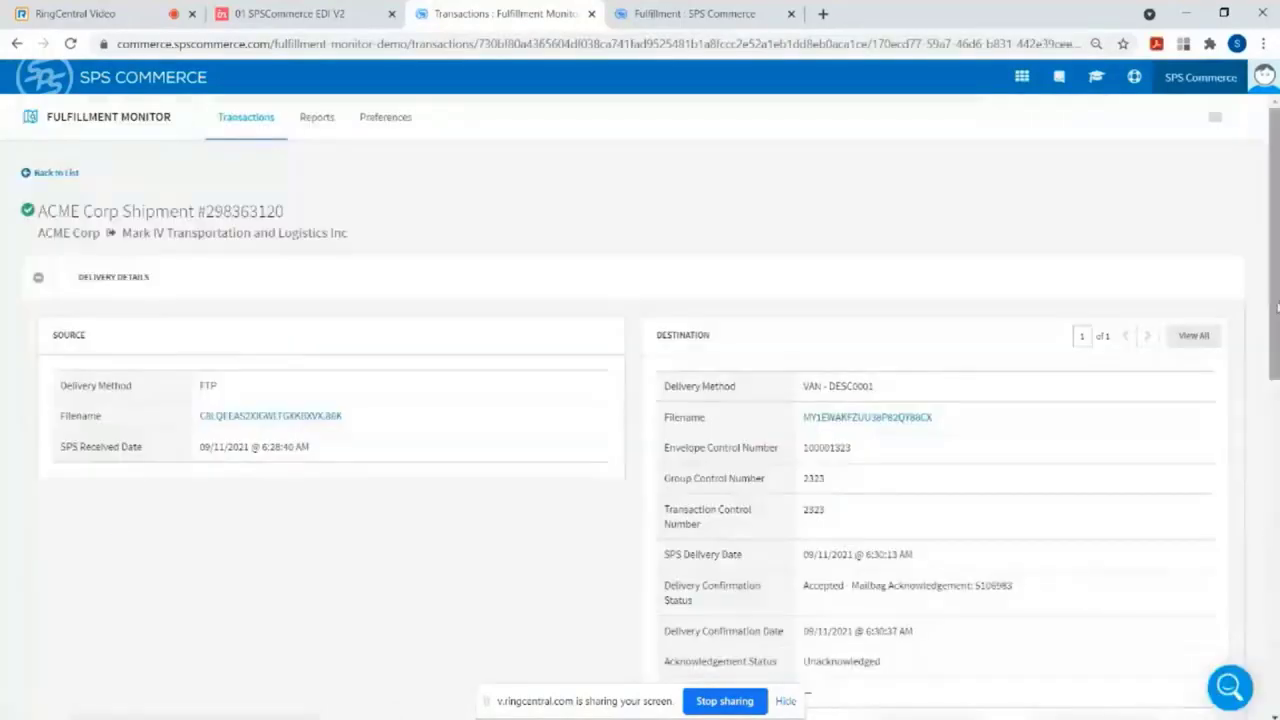
{"action": "scroll", "coordinate": [147, 527], "scroll_direction": "down", "scroll_amount": 5}
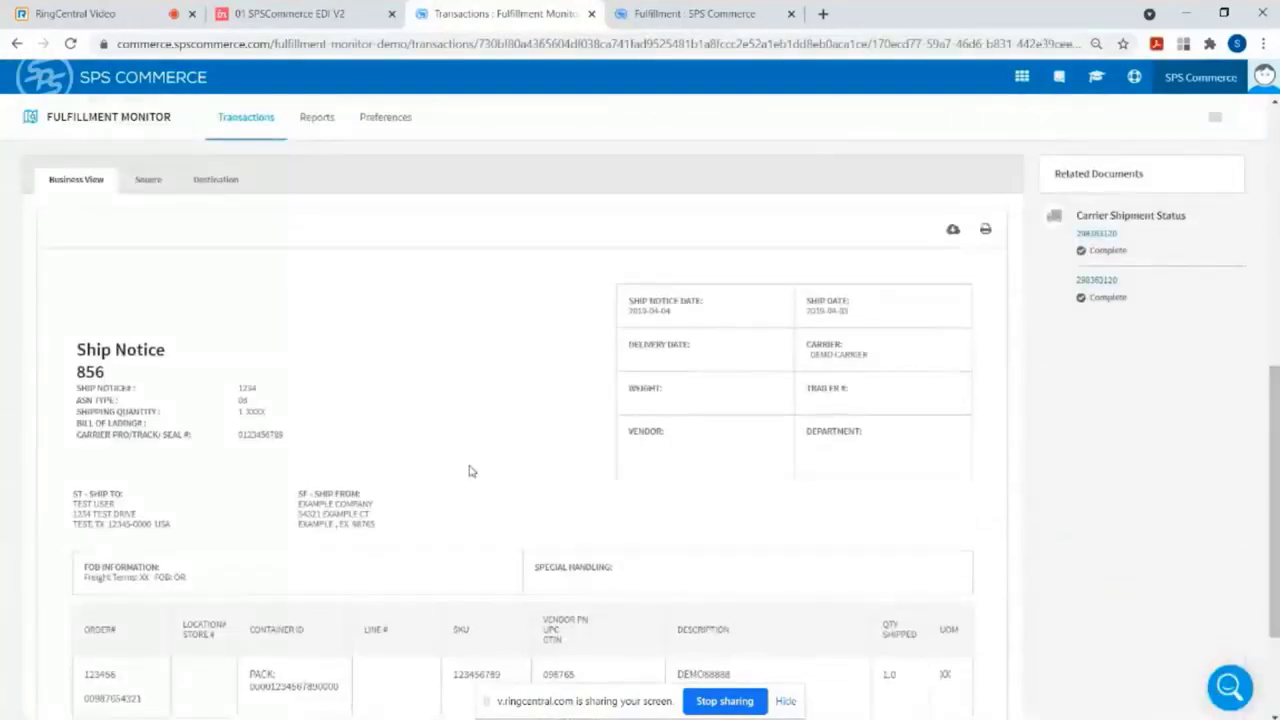
{"action": "scroll", "coordinate": [471, 469], "scroll_direction": "down", "scroll_amount": 1}
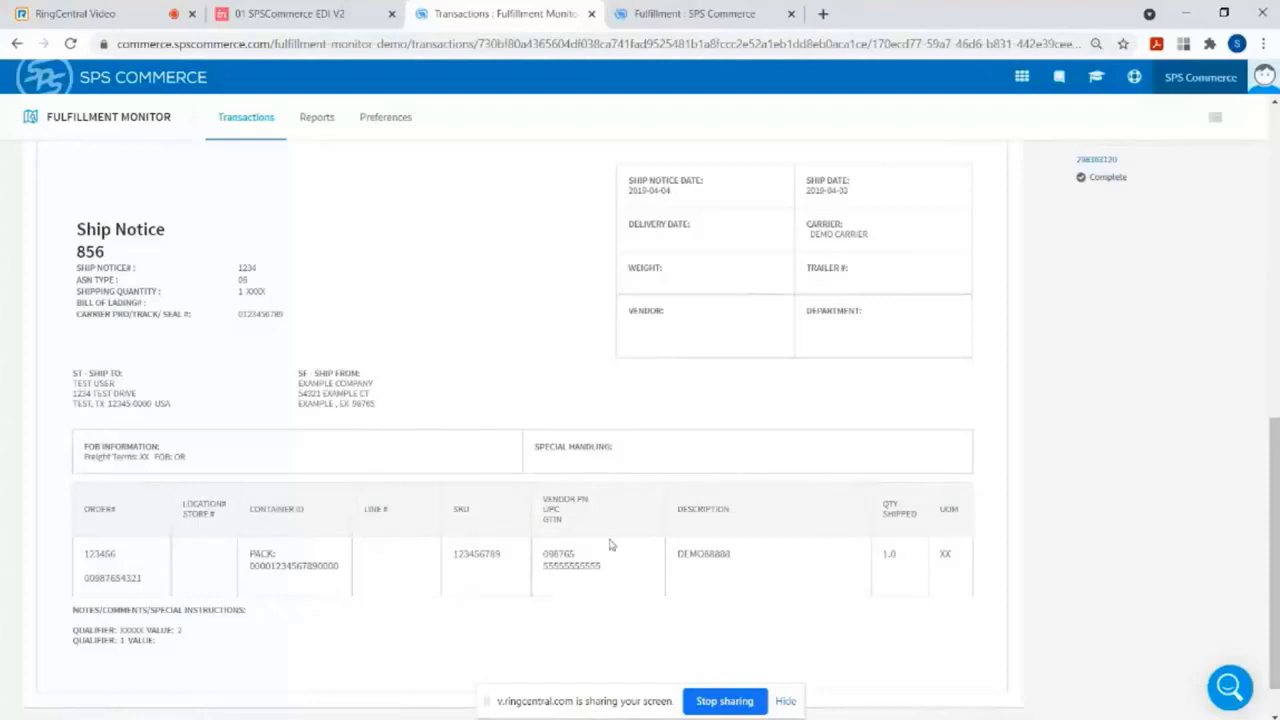
{"action": "left_click_drag", "start_coordinate": [1276, 503], "coordinate": [1276, 416]}
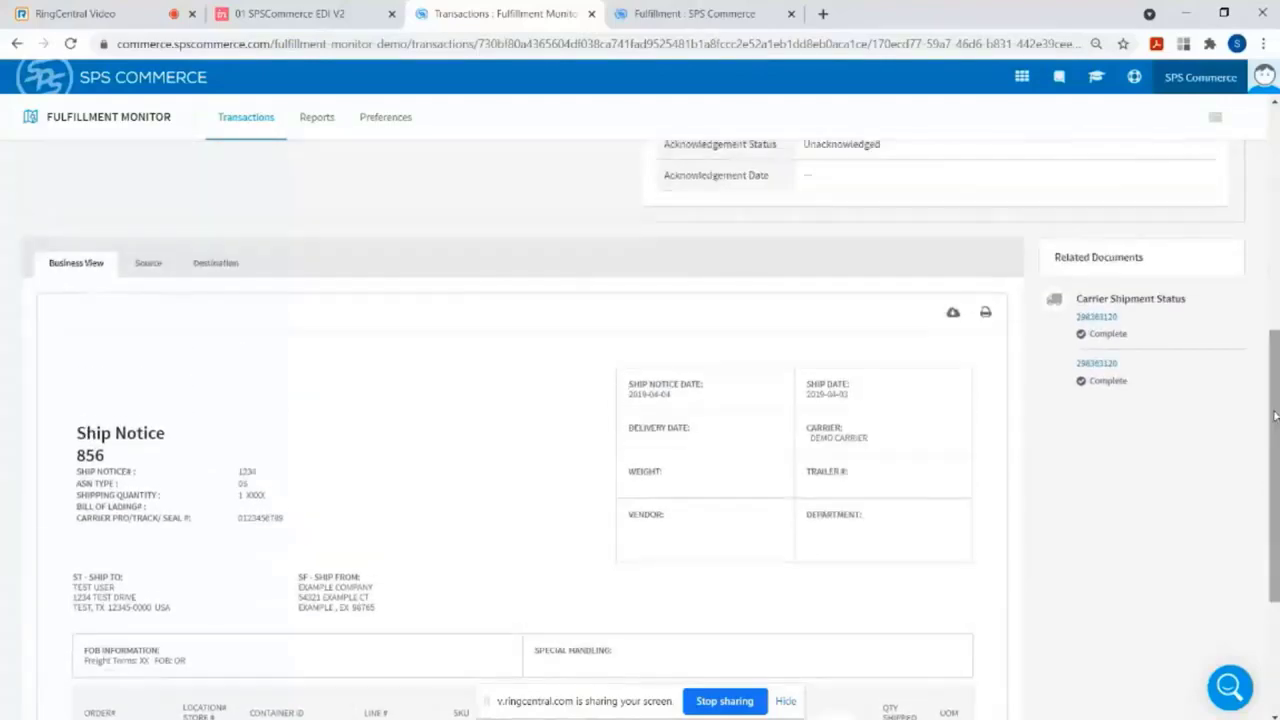
Inspect the shipment's XML source, then its Destination delivery status and 20-line EDI file.
{"action": "left_click", "coordinate": [148, 263]}
{"action": "mouse_move", "coordinate": [1276, 392]}
{"action": "left_mouse_down"}
{"action": "mouse_move", "coordinate": [1276, 560]}
{"action": "mouse_move", "coordinate": [1276, 387]}
{"action": "left_mouse_up"}
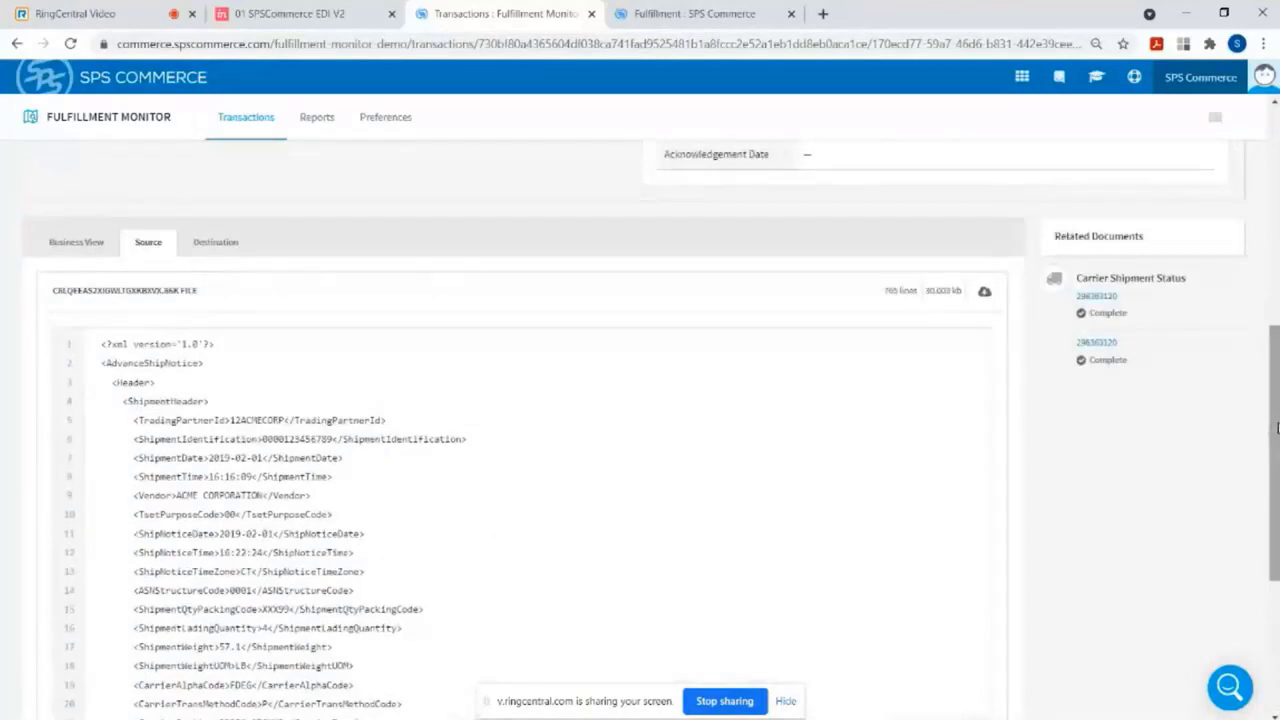
{"action": "left_click", "coordinate": [222, 248]}
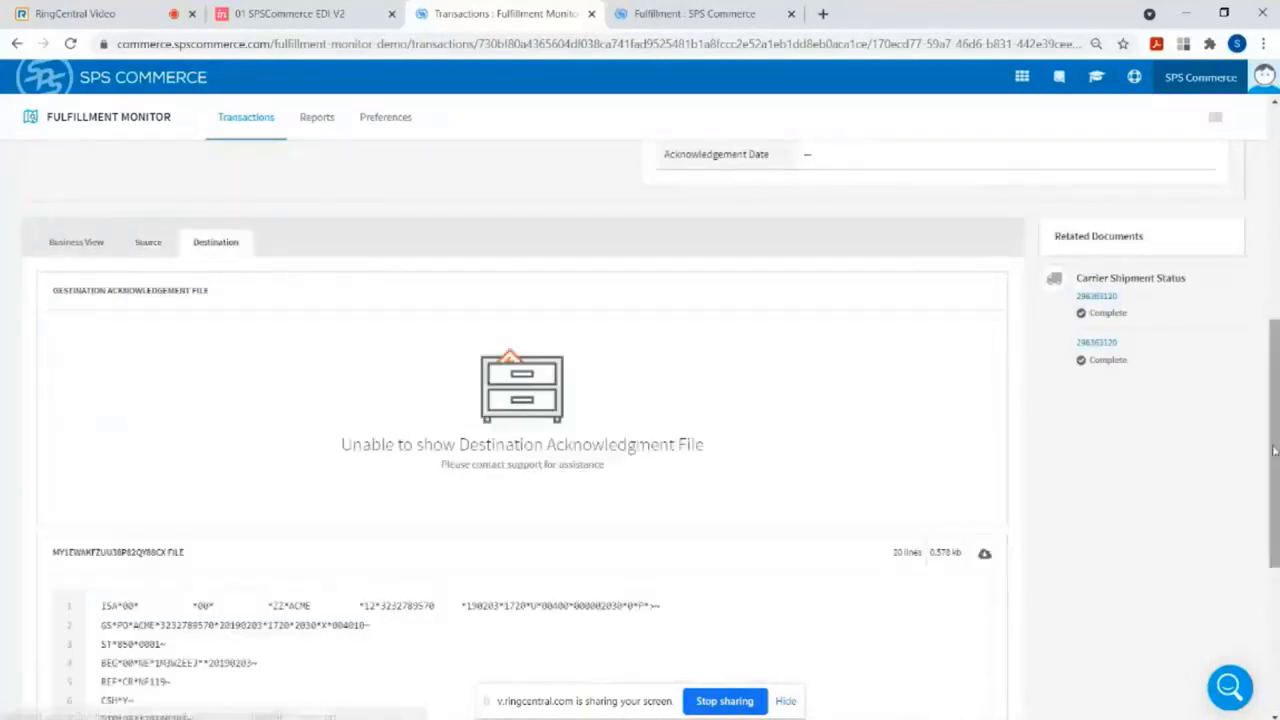
{"action": "left_click_drag", "start_coordinate": [1274, 451], "coordinate": [1274, 591]}
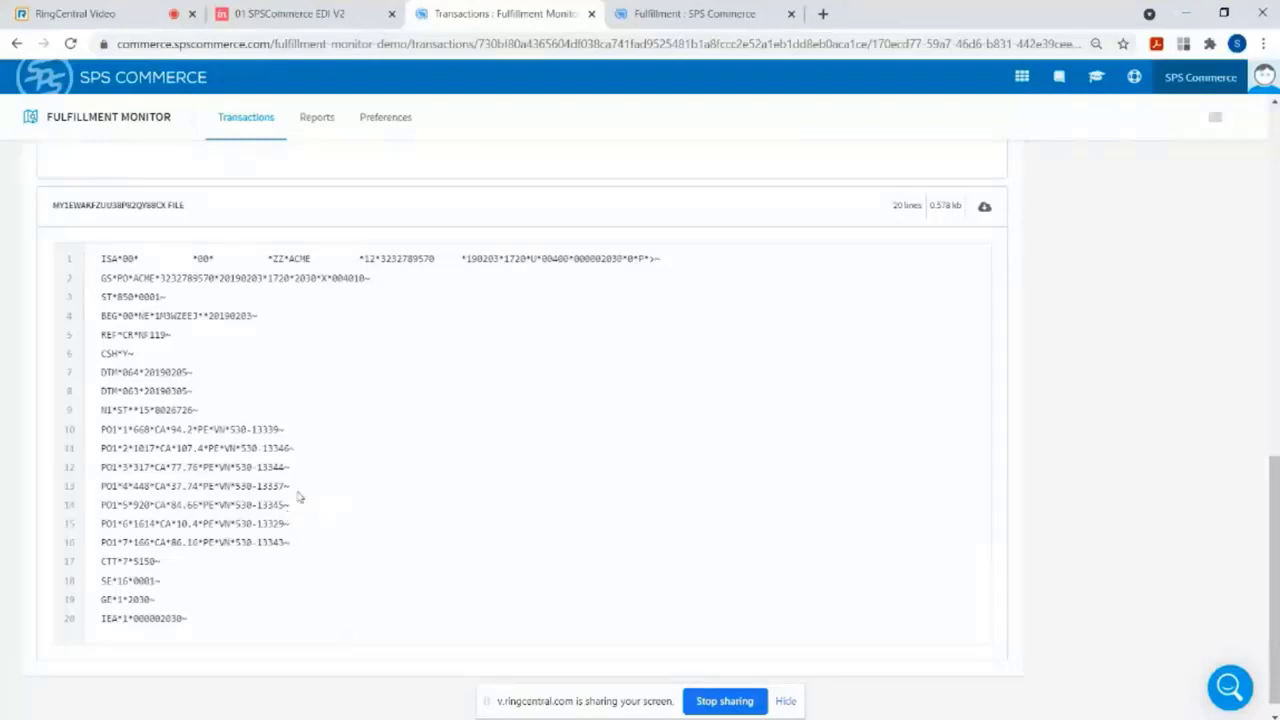
{"action": "scroll", "coordinate": [1087, 404], "scroll_direction": "up", "scroll_amount": 3}
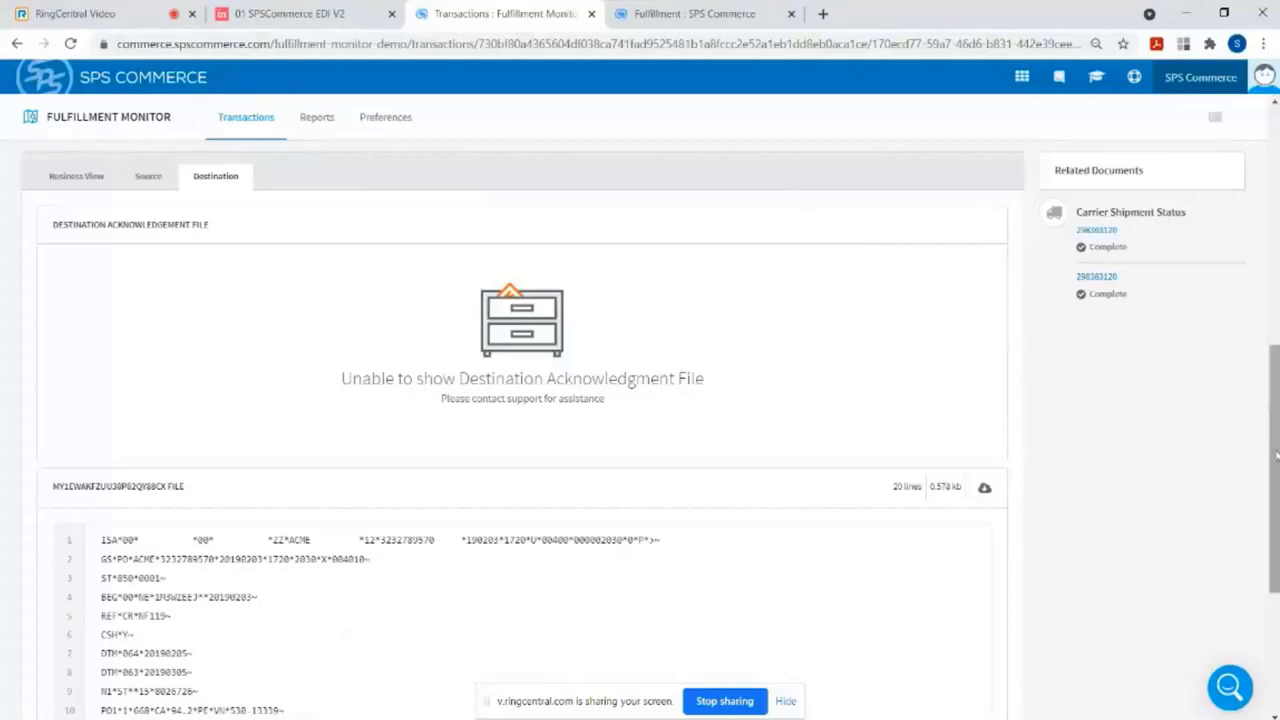
{"action": "scroll", "coordinate": [1276, 455], "scroll_direction": "up", "scroll_amount": 4}
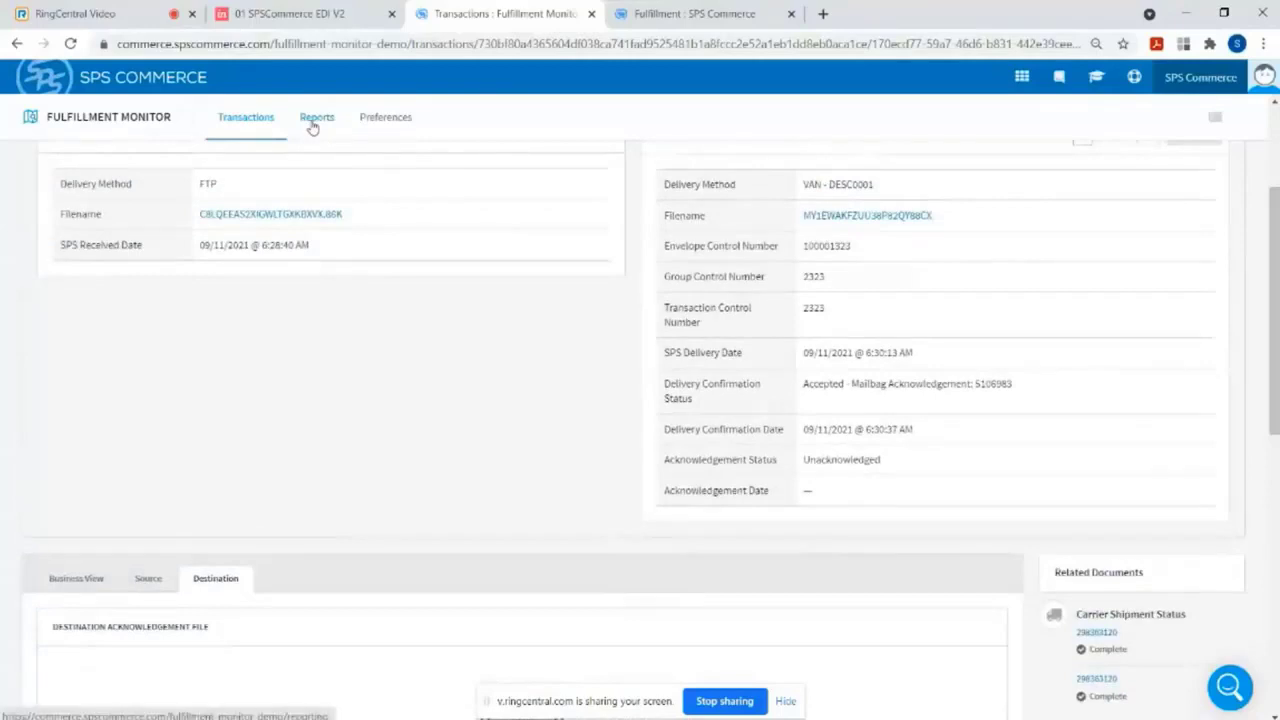
Open the Reports page listing the Unacknowledged, Error, Inbound, Outbound and All daily reports.
{"action": "left_click", "coordinate": [316, 118]}
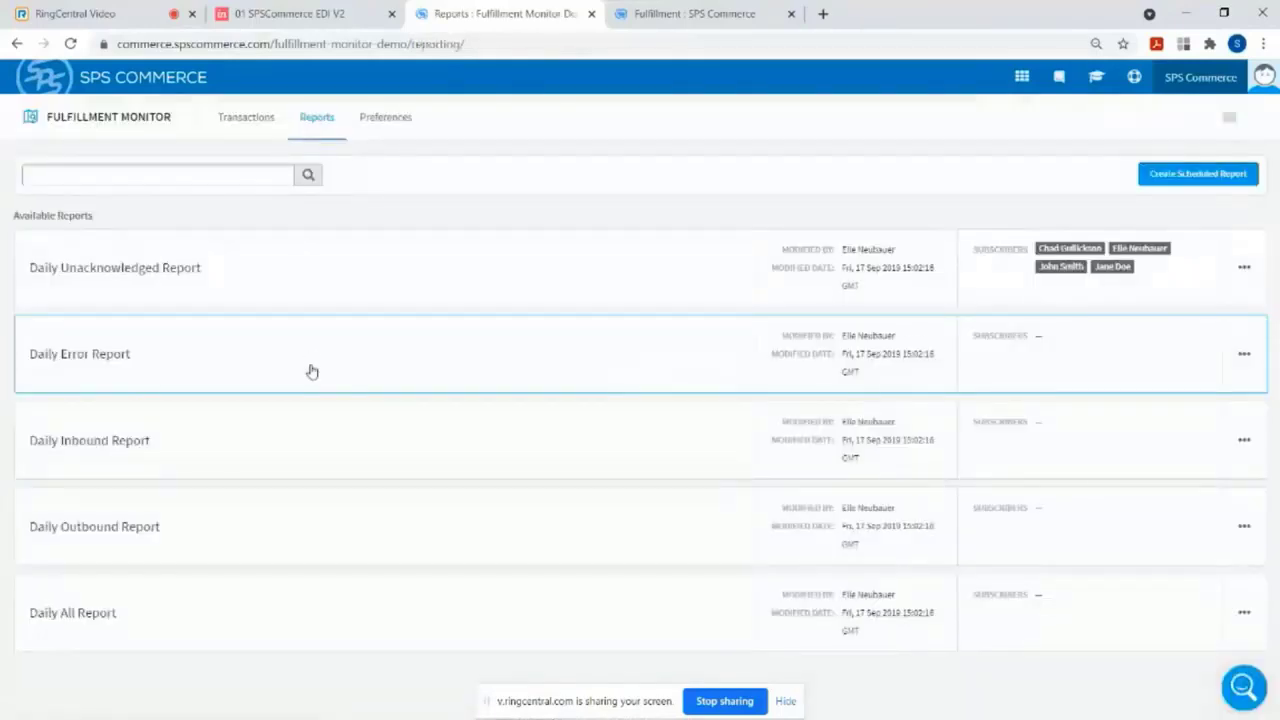